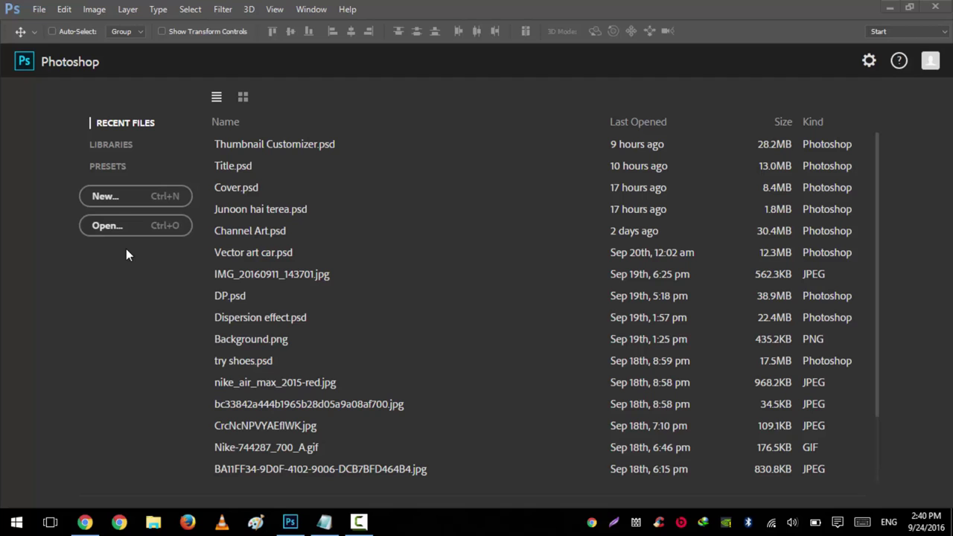
# Step: Create a new 1920×1080 px, 300 ppi document named 'Text effect'
pyautogui.click(38, 9)
pyautogui.click(45, 26)
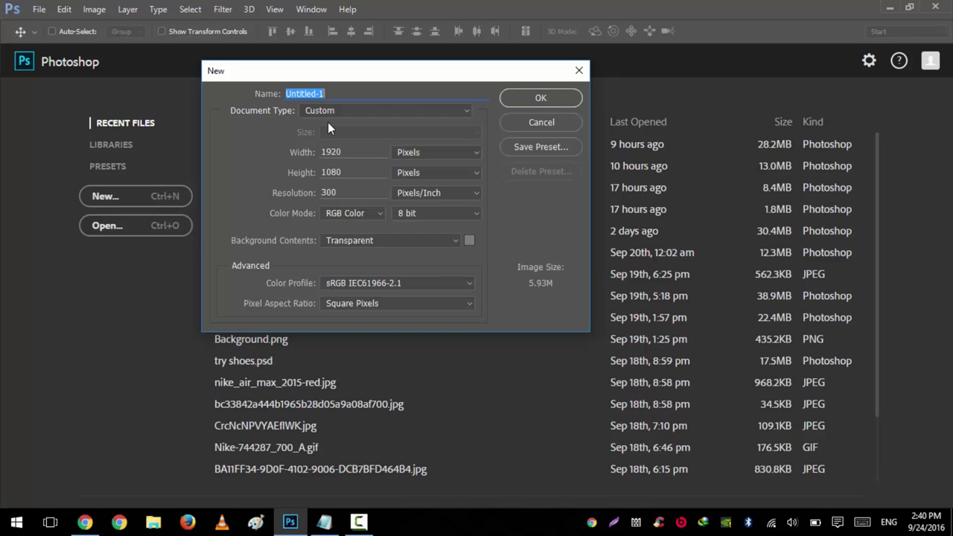
pyautogui.write('Text effect')
pyautogui.click(526, 99)
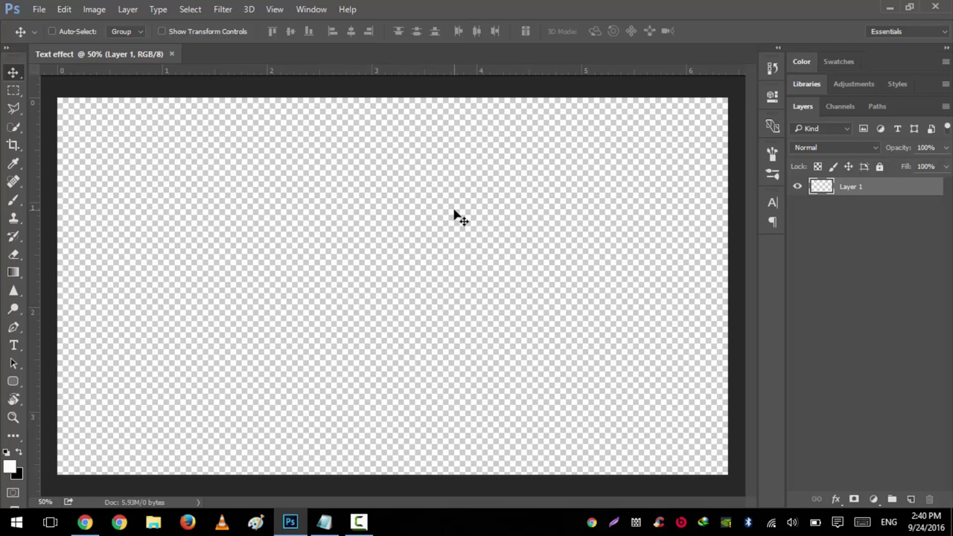
# Step: Fill Layer 1 with white using Edit > Fill
pyautogui.hotkey('shift', 'F5')
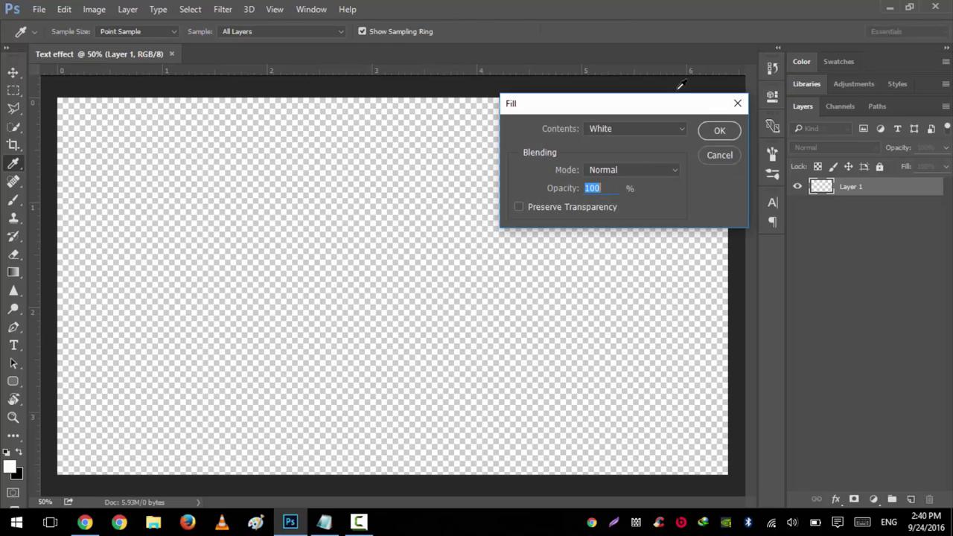
pyautogui.click(592, 129)
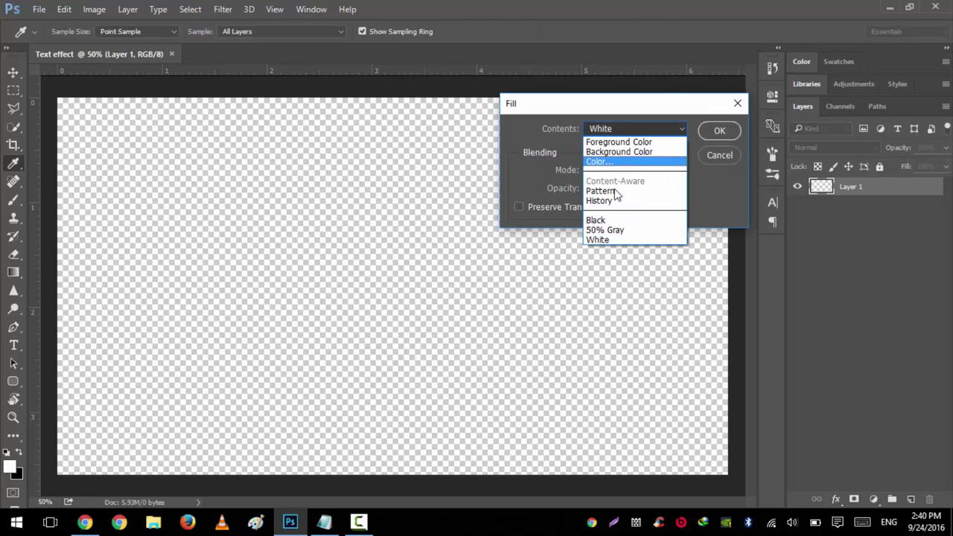
pyautogui.click(603, 238)
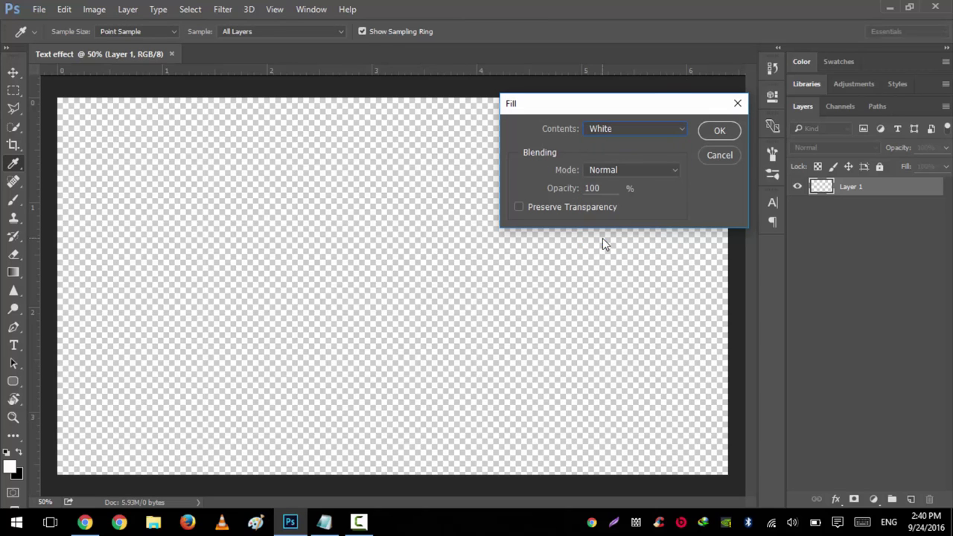
pyautogui.click(712, 137)
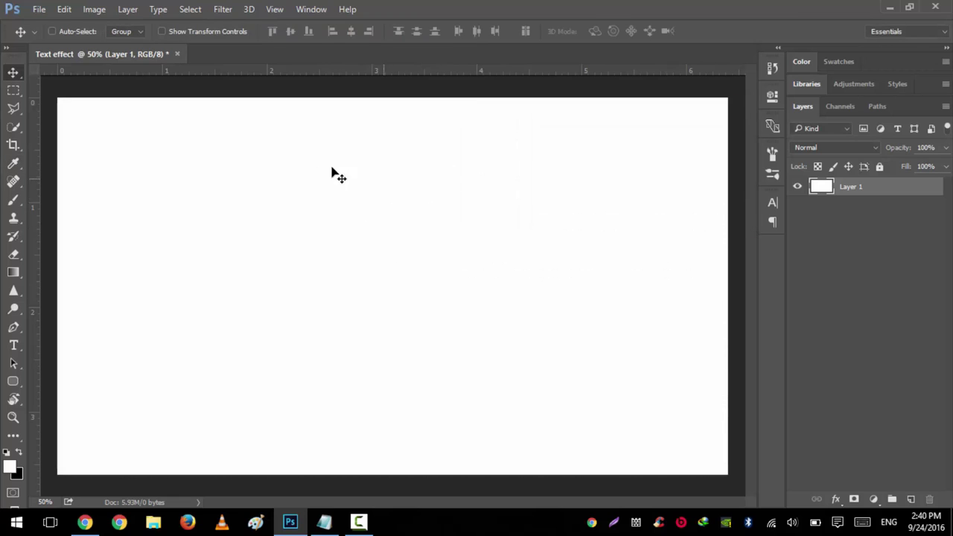
# Step: Add a Pattern Overlay to Layer 1 and load the seamless patterns .pat file
pyautogui.click(836, 499)
pyautogui.click(841, 332)
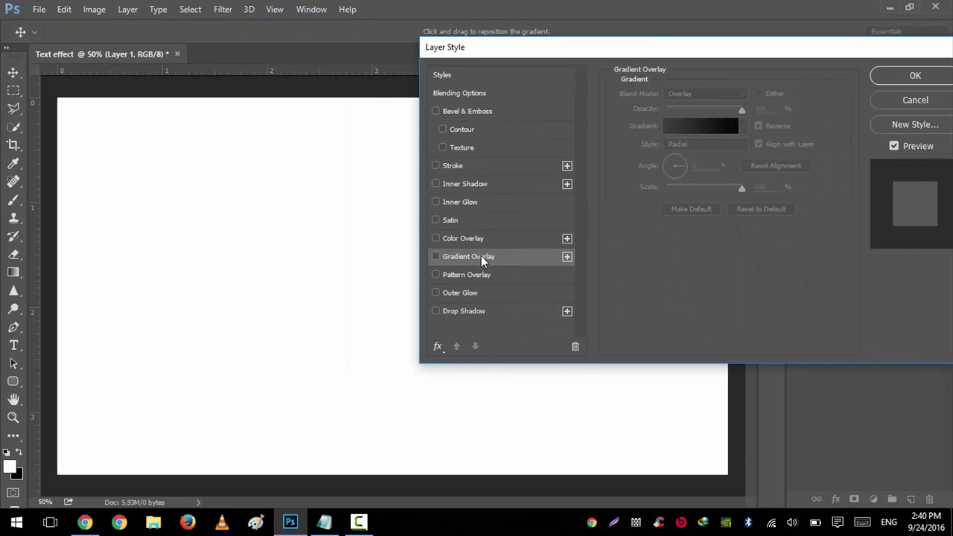
pyautogui.click(473, 271)
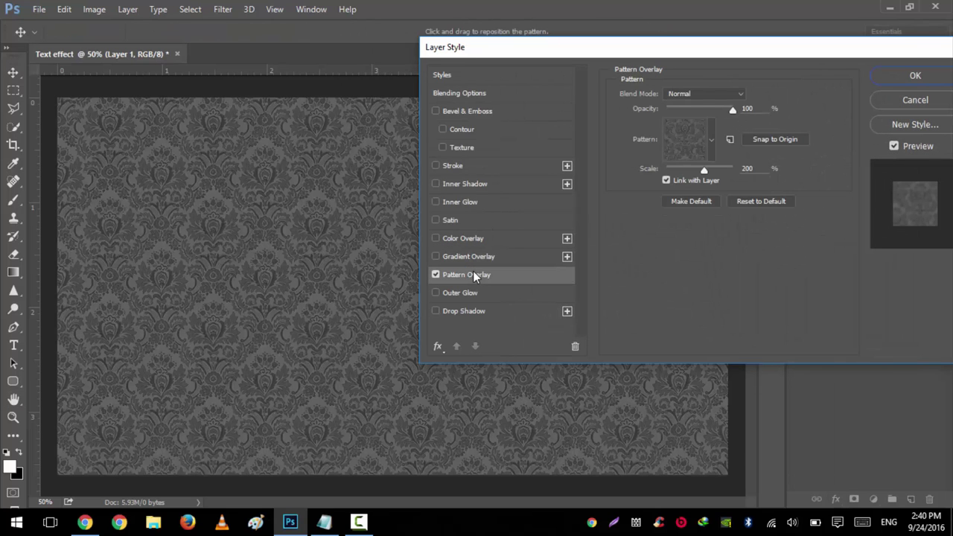
pyautogui.click(712, 140)
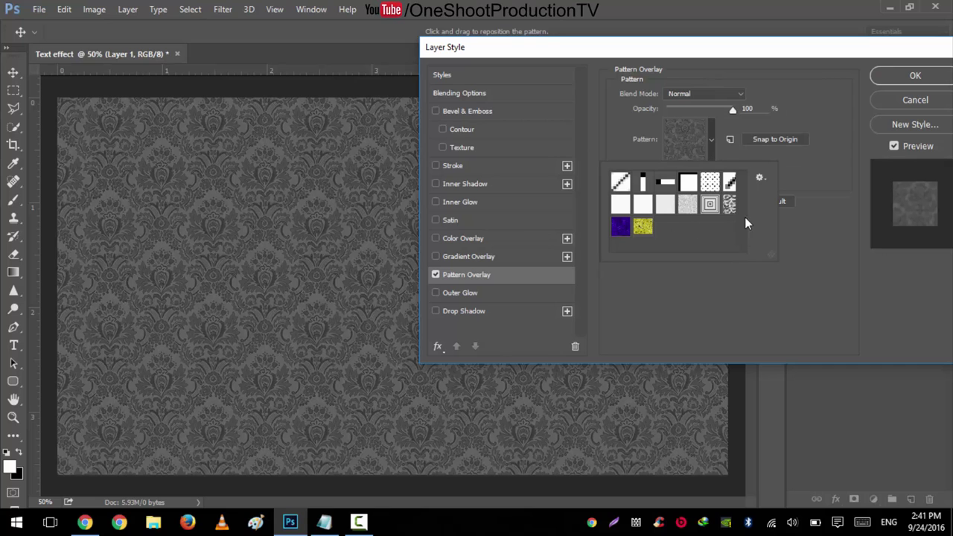
pyautogui.click(760, 179)
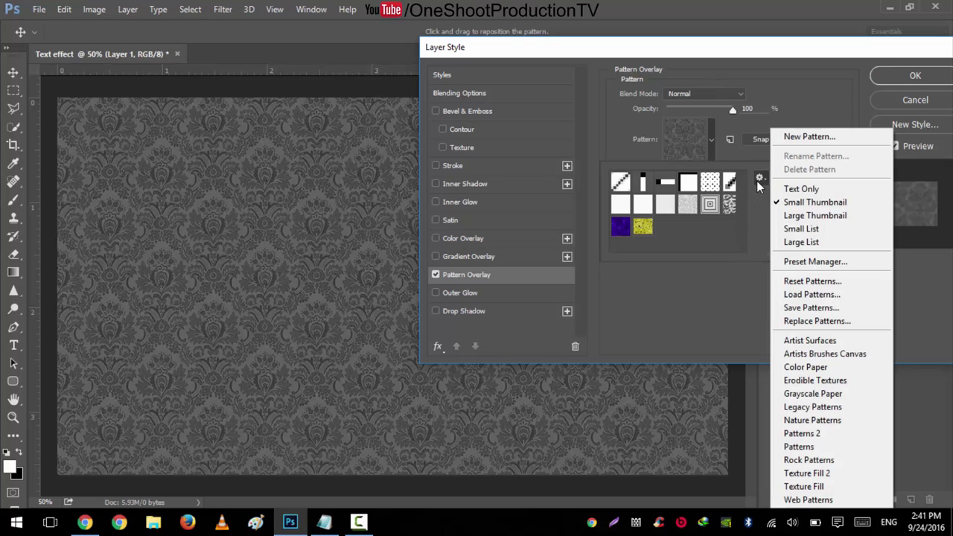
pyautogui.click(799, 295)
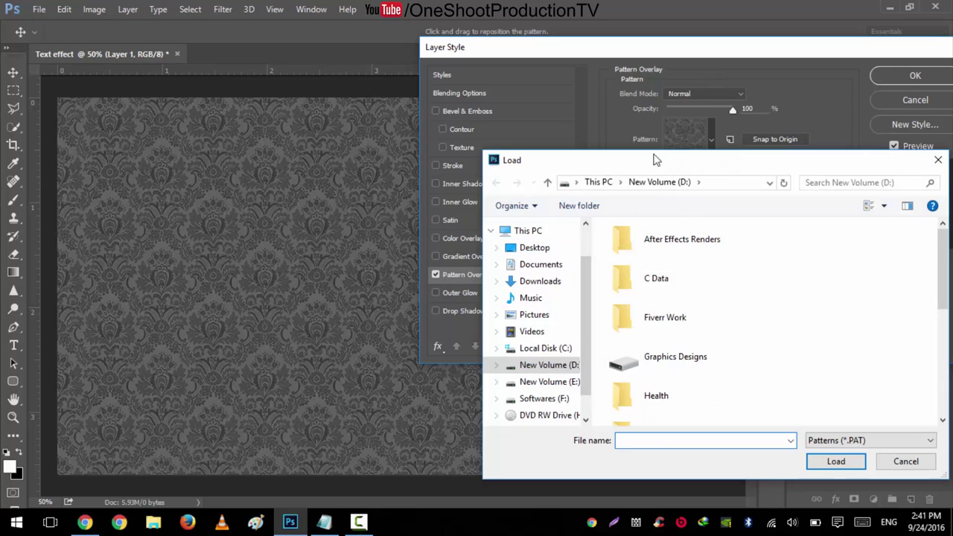
pyautogui.moveTo(654, 157); pyautogui.dragTo(455, 88)
pyautogui.scroll(-3, 466, 199)
pyautogui.scroll(-2, 462, 240)
pyautogui.scroll(-1, 462, 240)
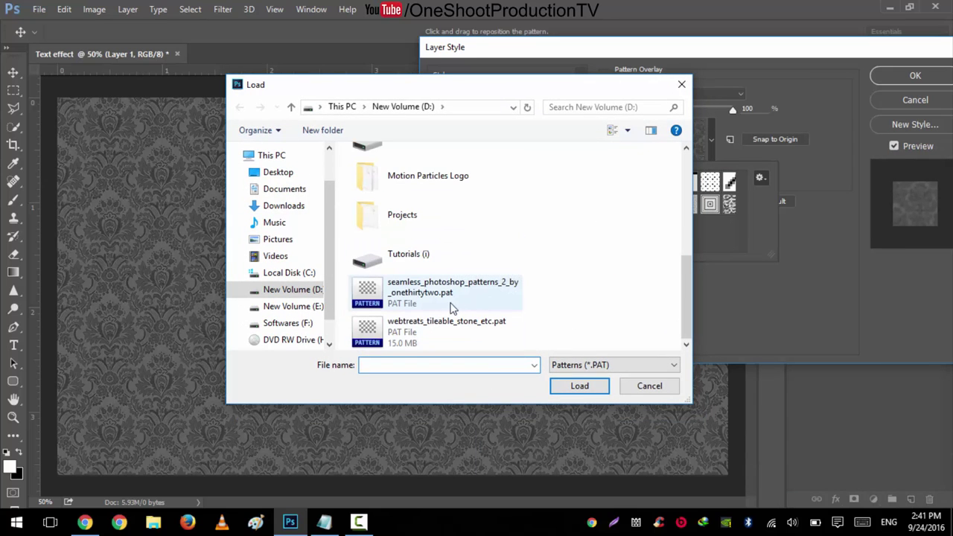
pyautogui.click(417, 298)
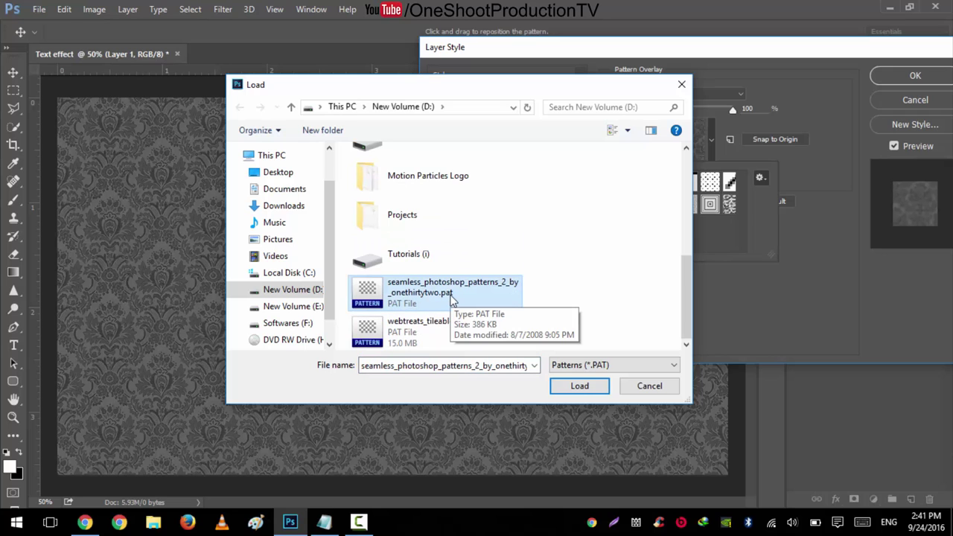
pyautogui.click(574, 388)
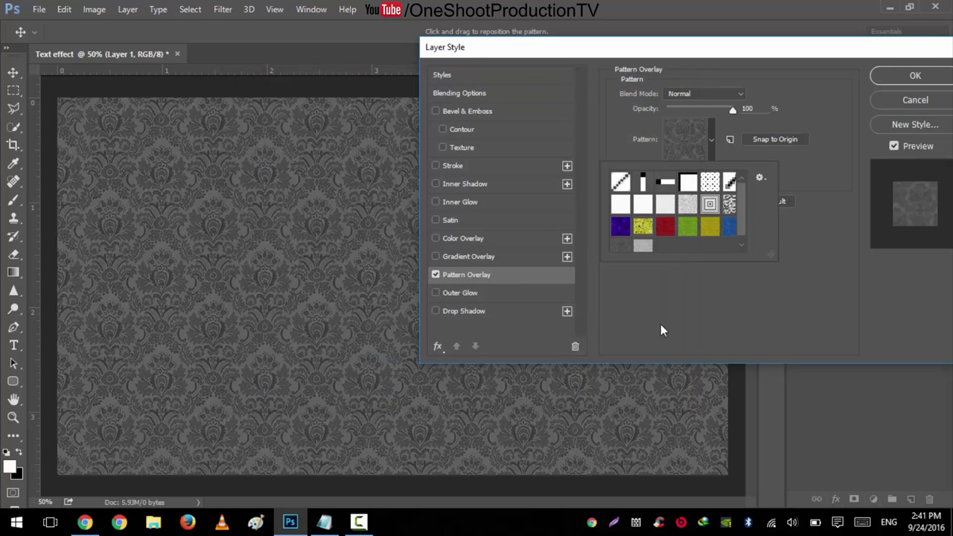
# Step: Apply the dark grey damask pattern as the overlay, keeping Normal blend mode
pyautogui.click(622, 243)
pyautogui.click(796, 270)
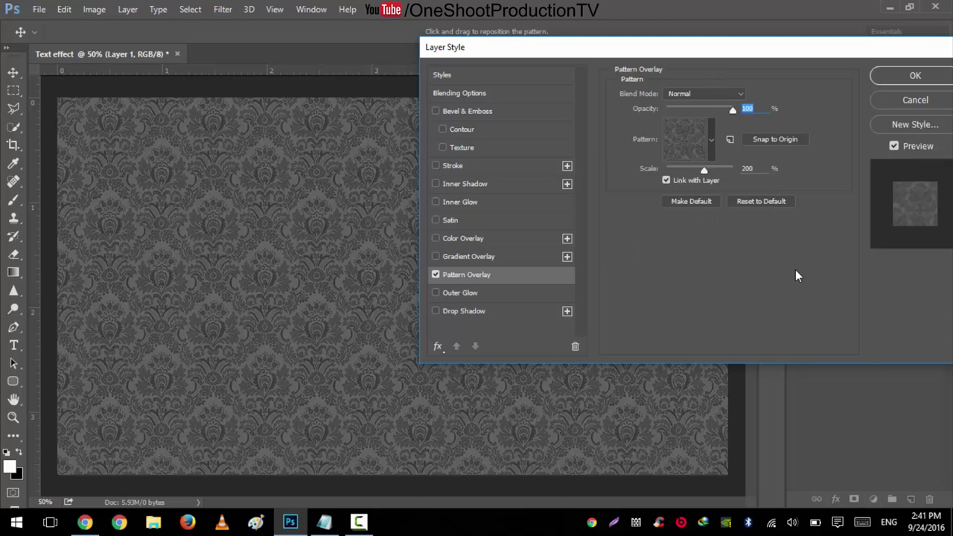
pyautogui.click(681, 94)
pyautogui.click(681, 95)
# Step: Add a black Color Overlay in Vivid Light blend mode
pyautogui.click(474, 238)
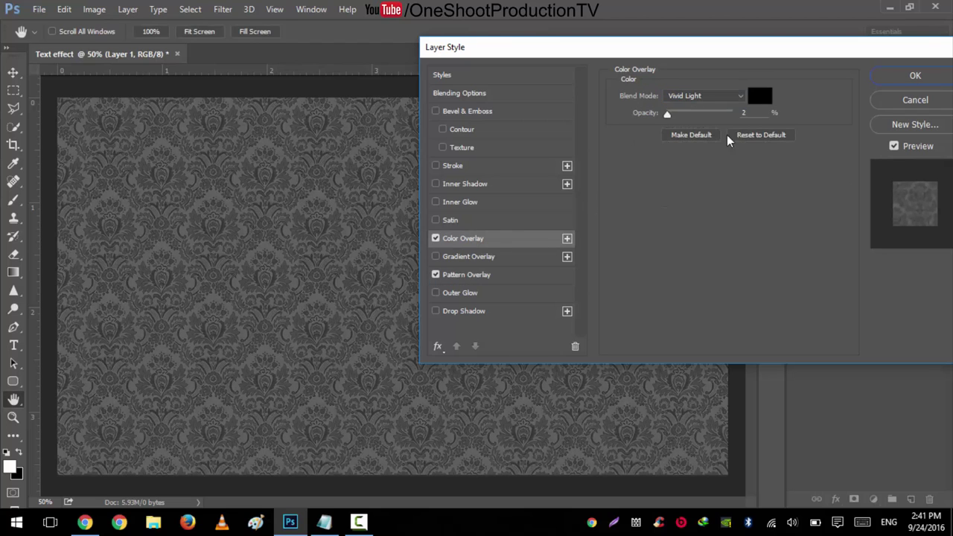
pyautogui.click(694, 96)
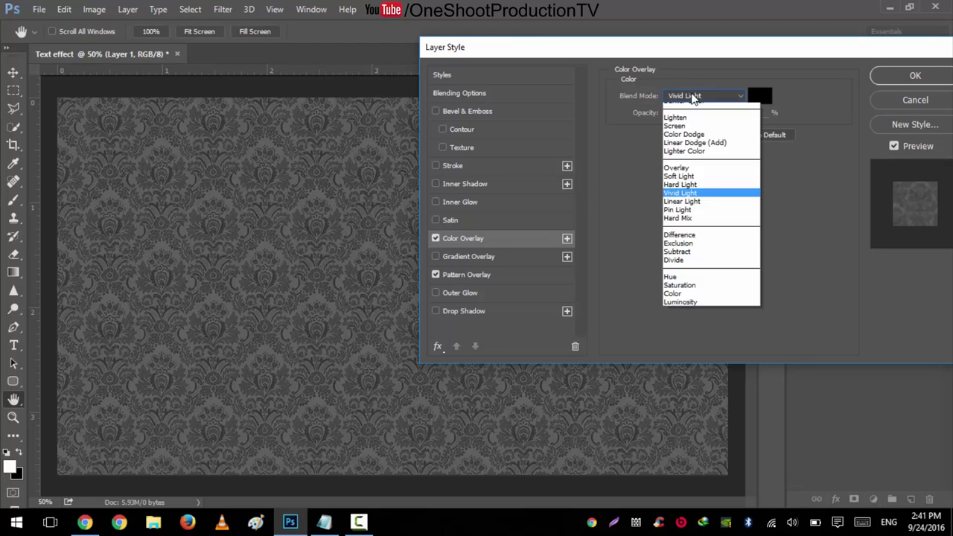
pyautogui.click(681, 258)
pyautogui.click(745, 102)
pyautogui.click(753, 97)
pyautogui.click(754, 97)
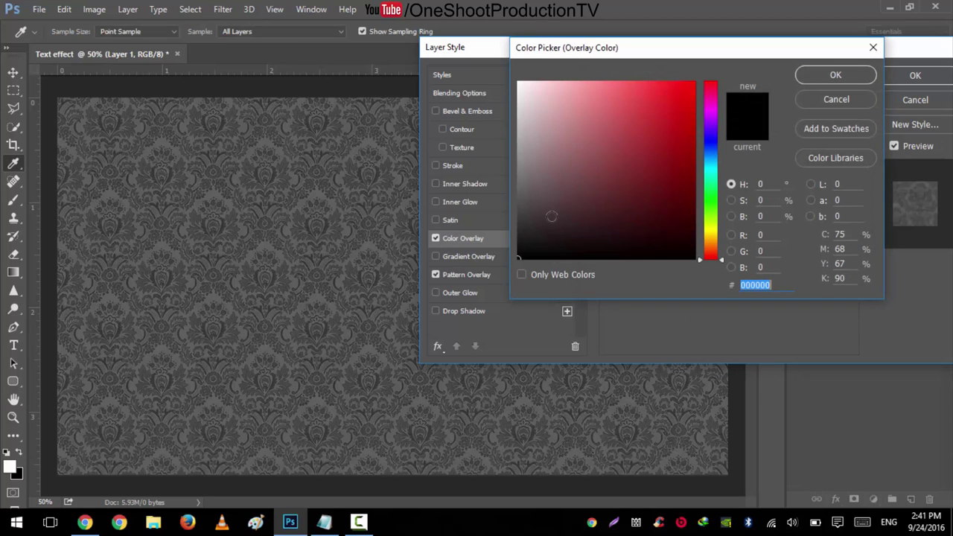
pyautogui.click(838, 78)
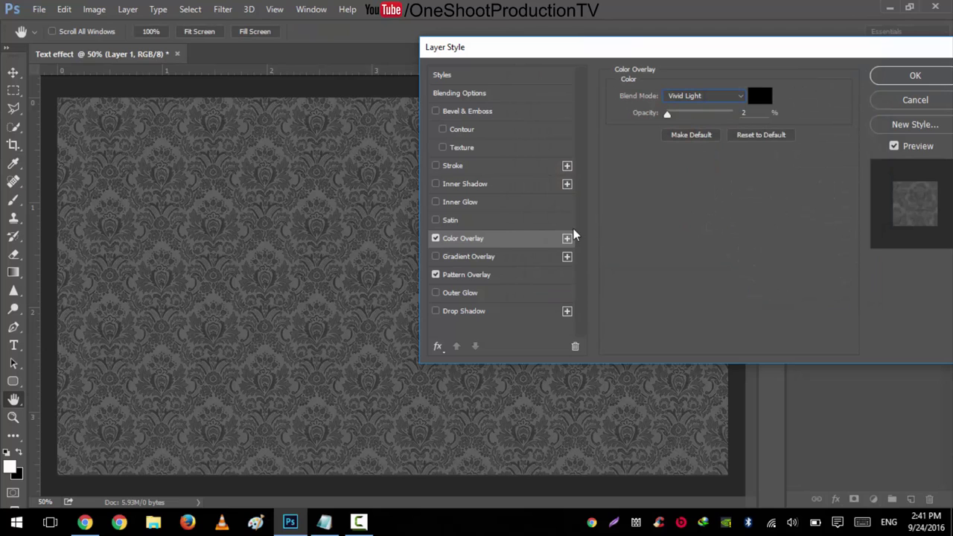
# Step: Add an Overlay-mode Gradient Overlay running from 060606 to 3c3c3c
pyautogui.click(469, 257)
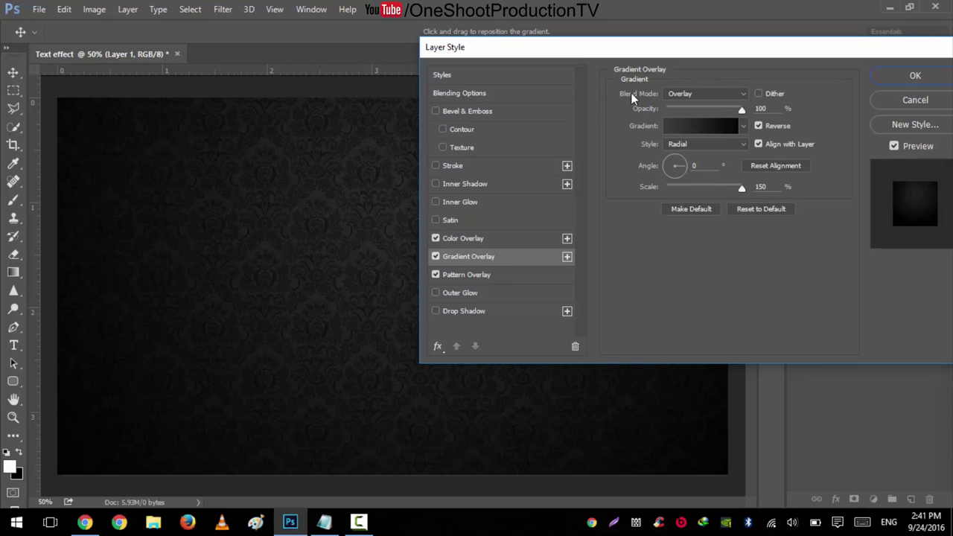
pyautogui.click(681, 94)
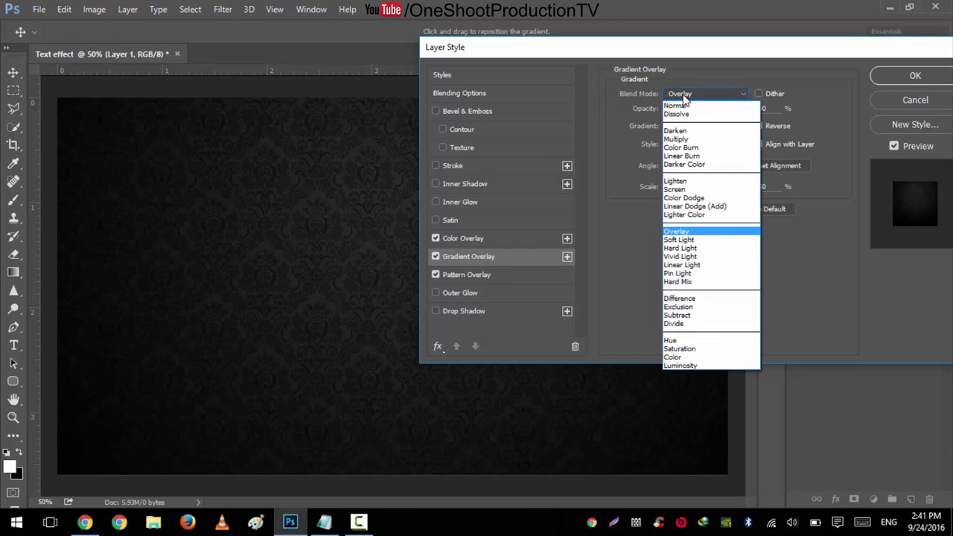
pyautogui.click(682, 234)
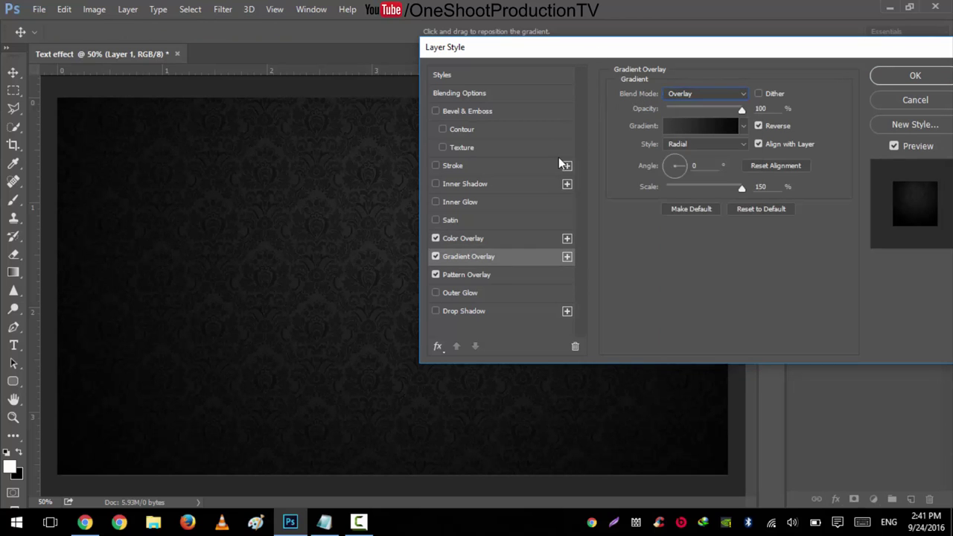
pyautogui.click(675, 127)
pyautogui.click(464, 284)
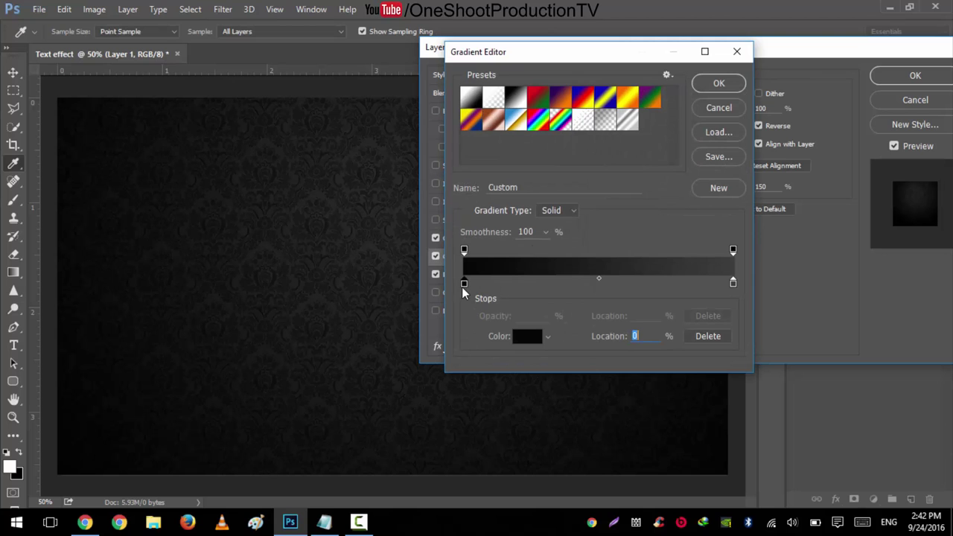
pyautogui.doubleClick(464, 284)
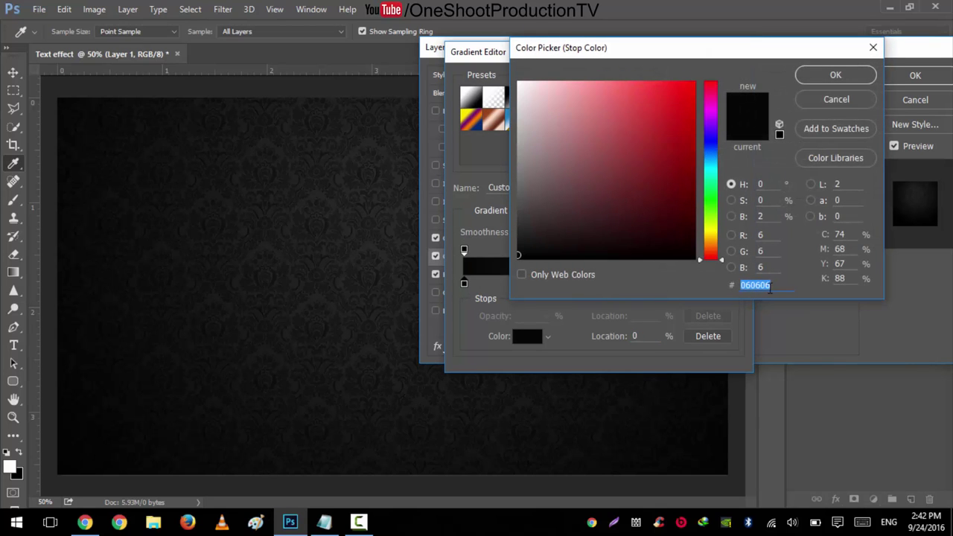
pyautogui.click(826, 79)
pyautogui.doubleClick(733, 284)
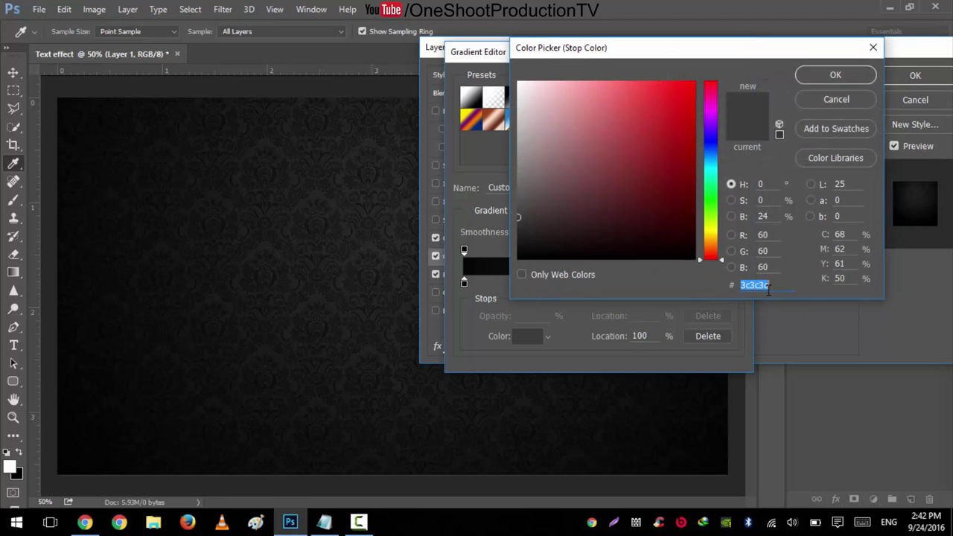
pyautogui.click(826, 79)
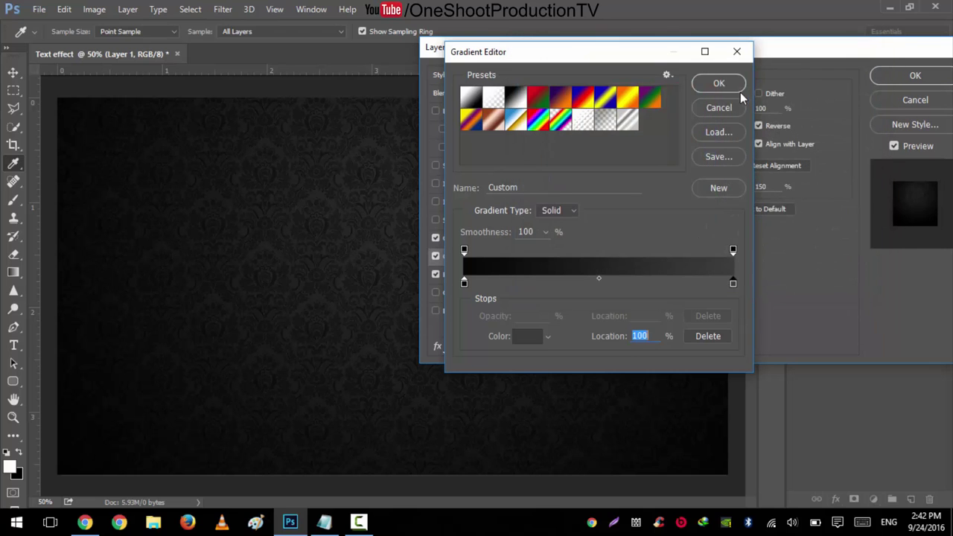
pyautogui.click(720, 87)
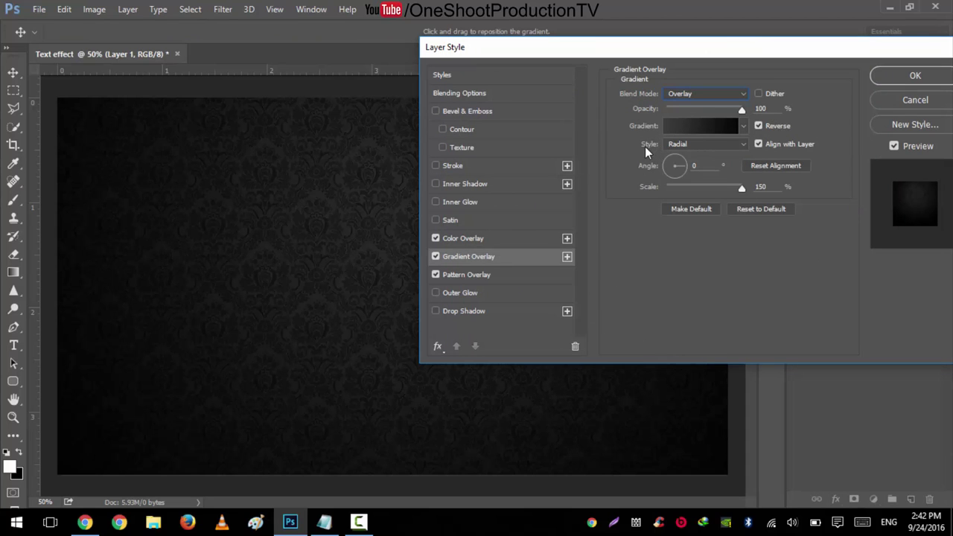
# Step: Make the gradient Radial and apply the background layer style
pyautogui.click(673, 144)
pyautogui.click(679, 163)
pyautogui.moveTo(546, 51); pyautogui.dragTo(683, 49)
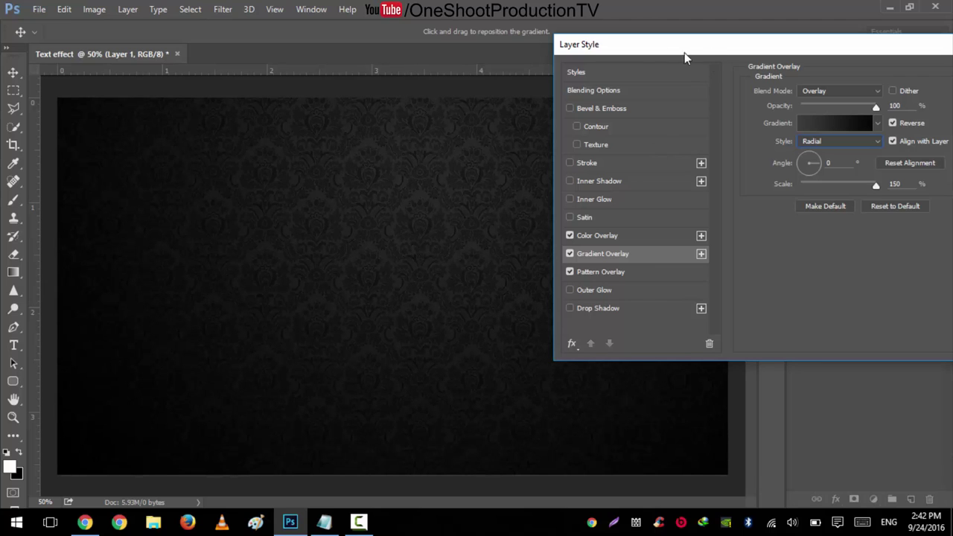
pyautogui.moveTo(812, 52); pyautogui.dragTo(482, 60)
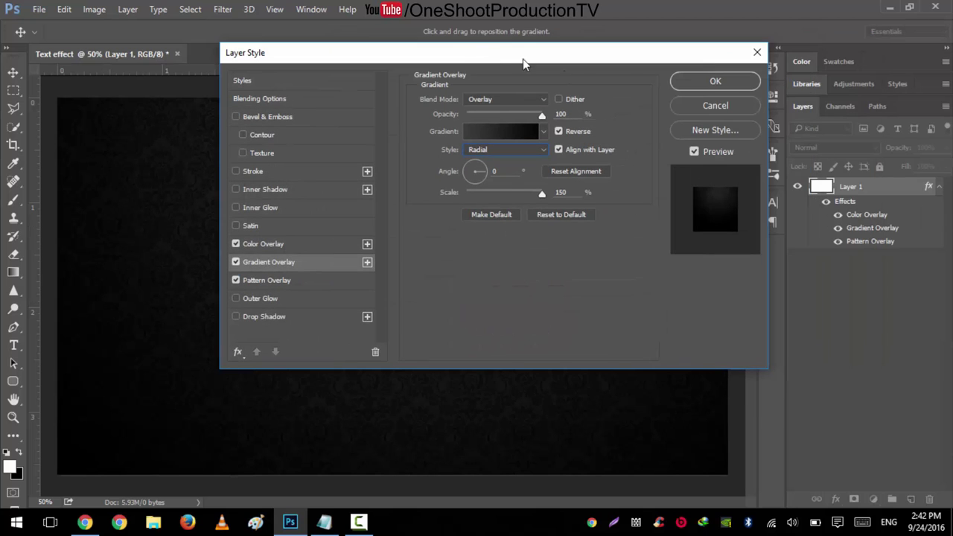
pyautogui.click(706, 87)
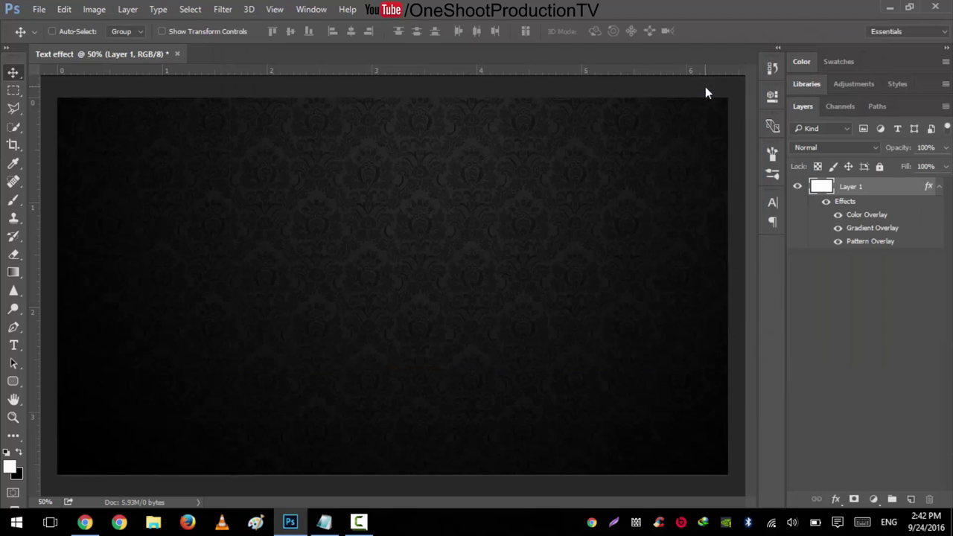
# Step: Add a new layer and type 'Osp Tv' on the canvas
pyautogui.click(940, 188)
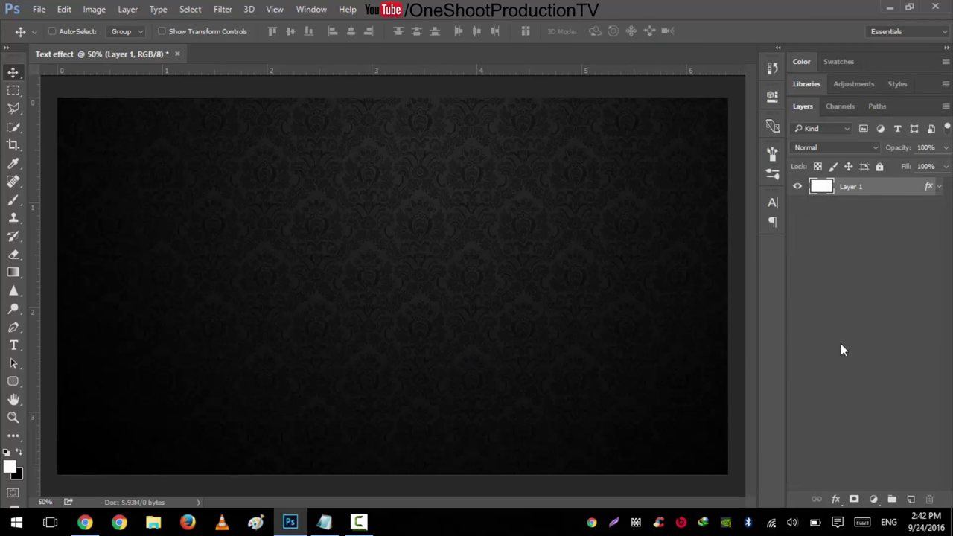
pyautogui.click(913, 499)
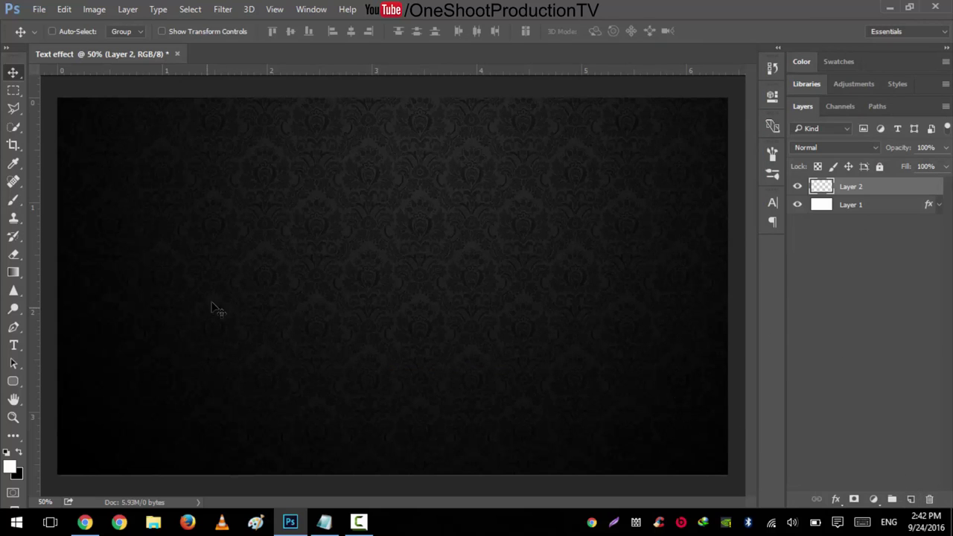
pyautogui.press('t')
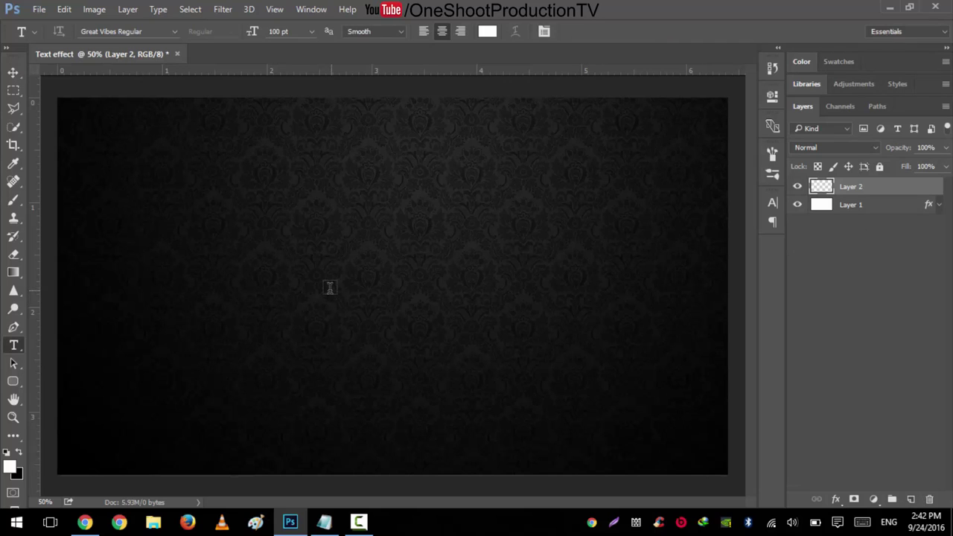
pyautogui.click(321, 289)
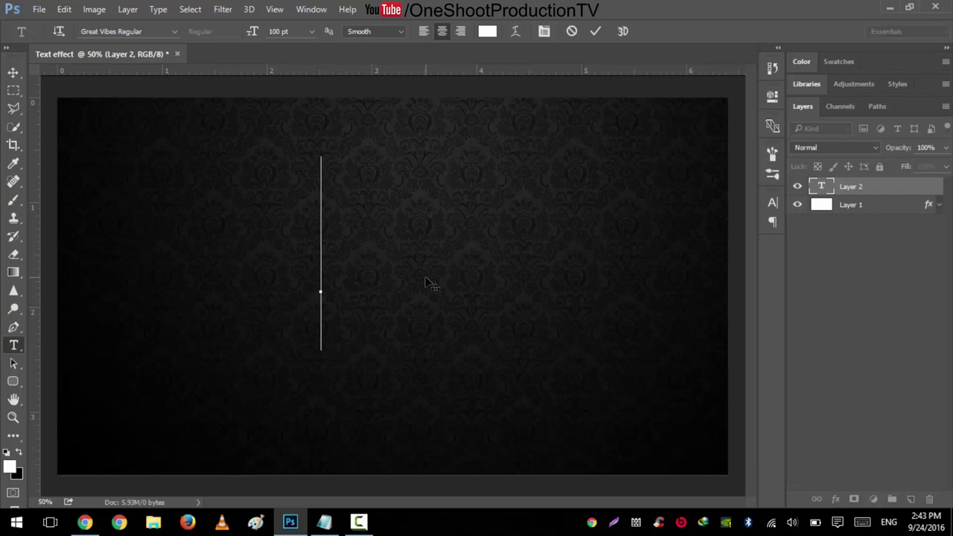
pyautogui.write('O')
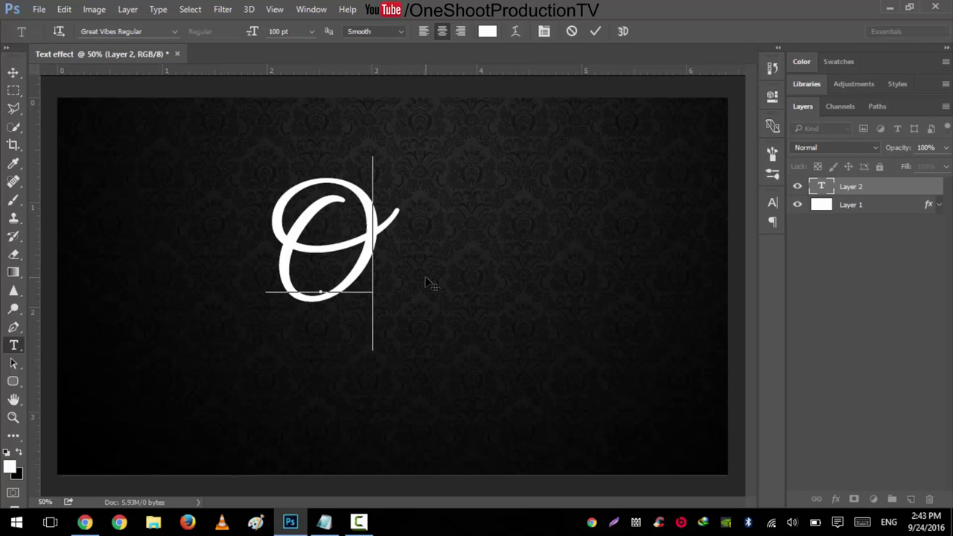
pyautogui.write('sp')
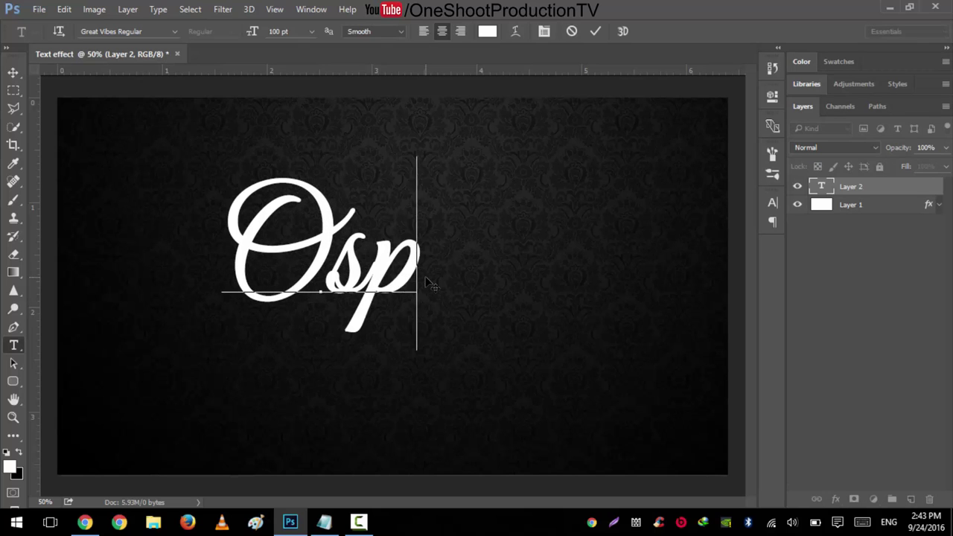
pyautogui.write(' Tv')
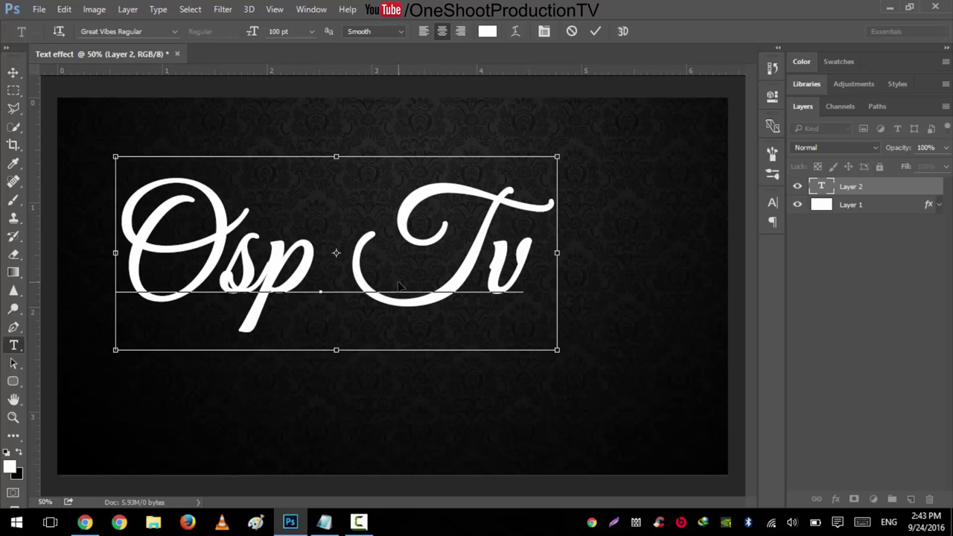
# Step: Move the text toward the centre, set its size to 130 pt, and search the font list
pyautogui.hotkey('ctrl', 'a')
pyautogui.moveTo(321, 114); pyautogui.dragTo(389, 150)
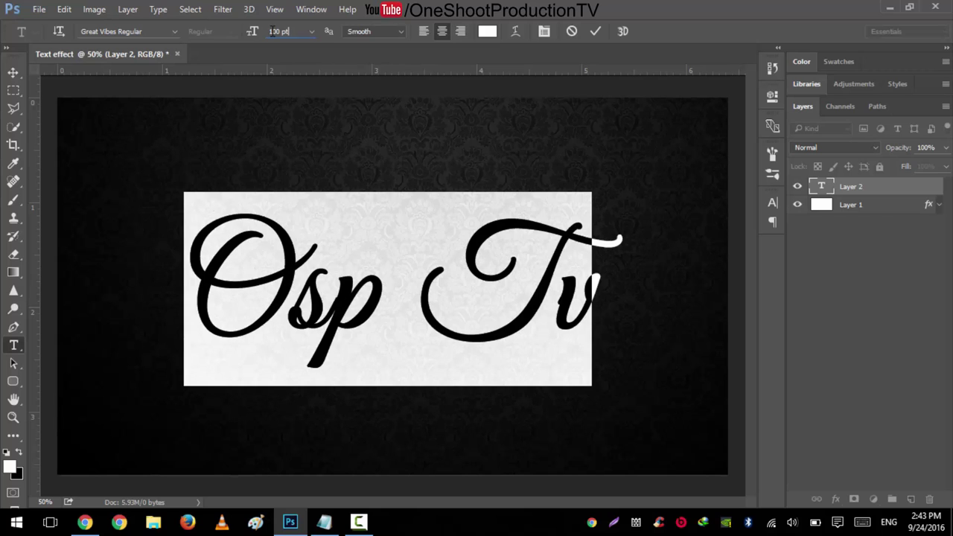
pyautogui.moveTo(271, 31); pyautogui.dragTo(284, 33)
pyautogui.write('150')
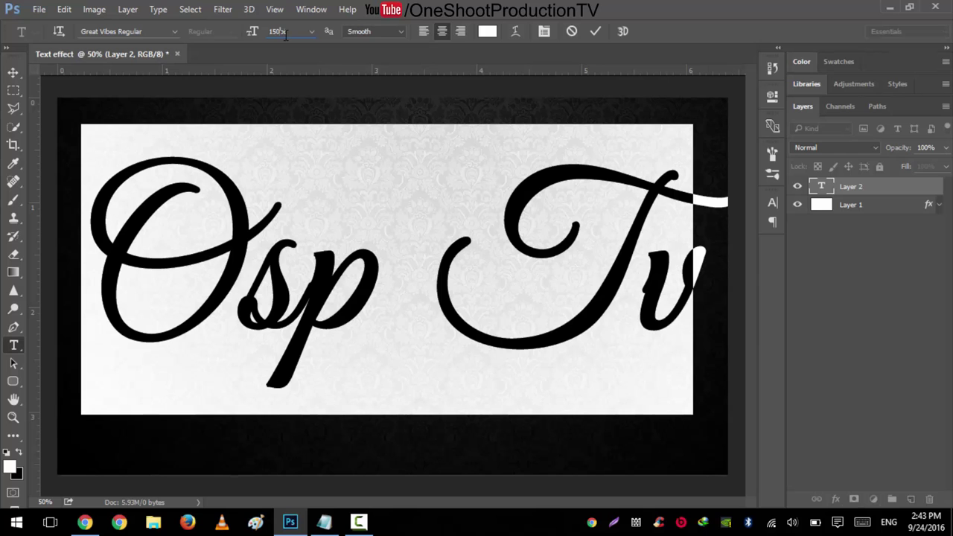
pyautogui.press('BackSpace')
pyautogui.press('BackSpace')
pyautogui.write('30')
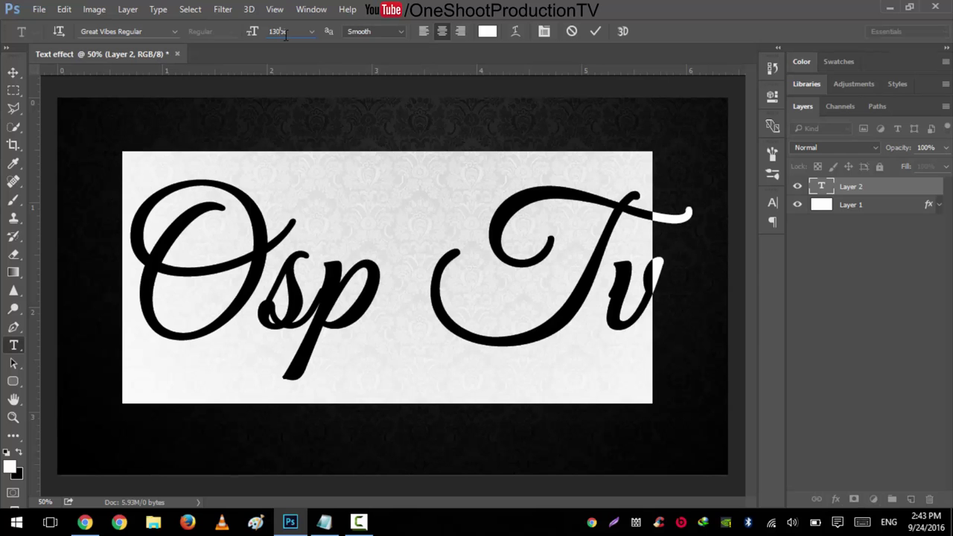
pyautogui.click(168, 31)
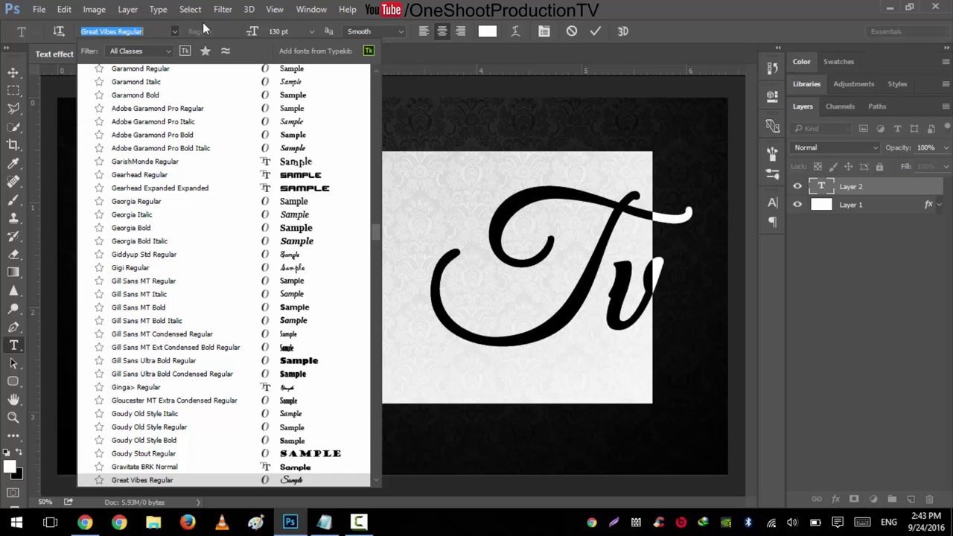
pyautogui.write('trea')
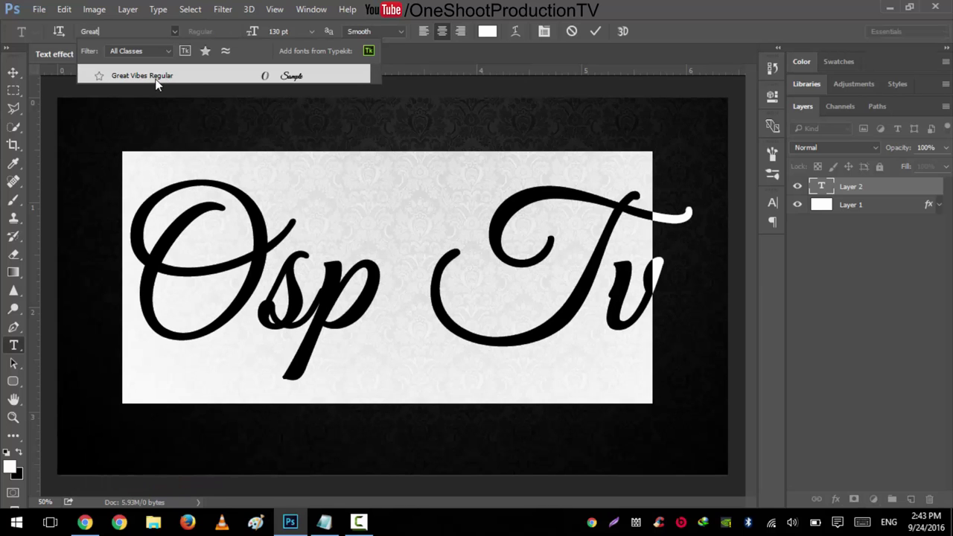
# Step: Use Great Vibes Regular, turn off Faux Bold, set tracking to 0, and commit the text
pyautogui.click(155, 82)
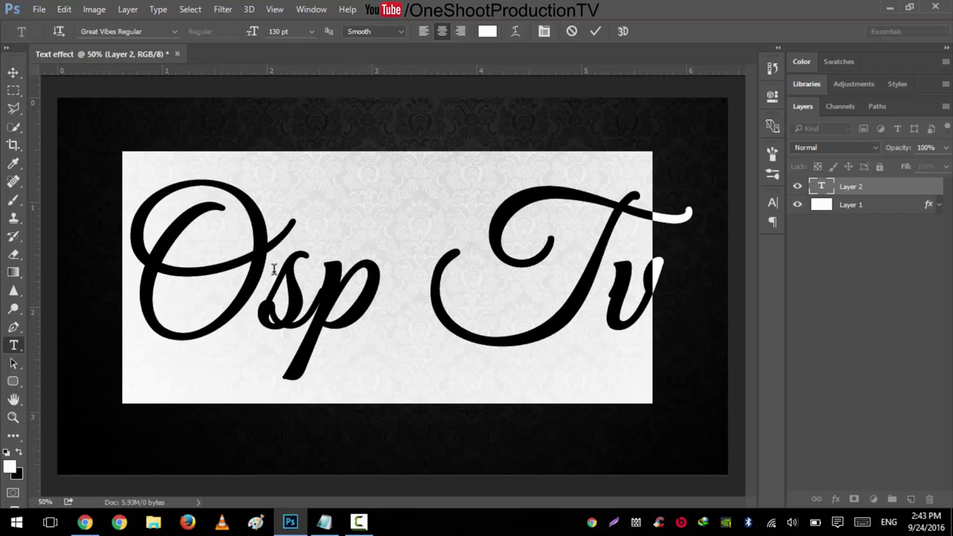
pyautogui.click(416, 331)
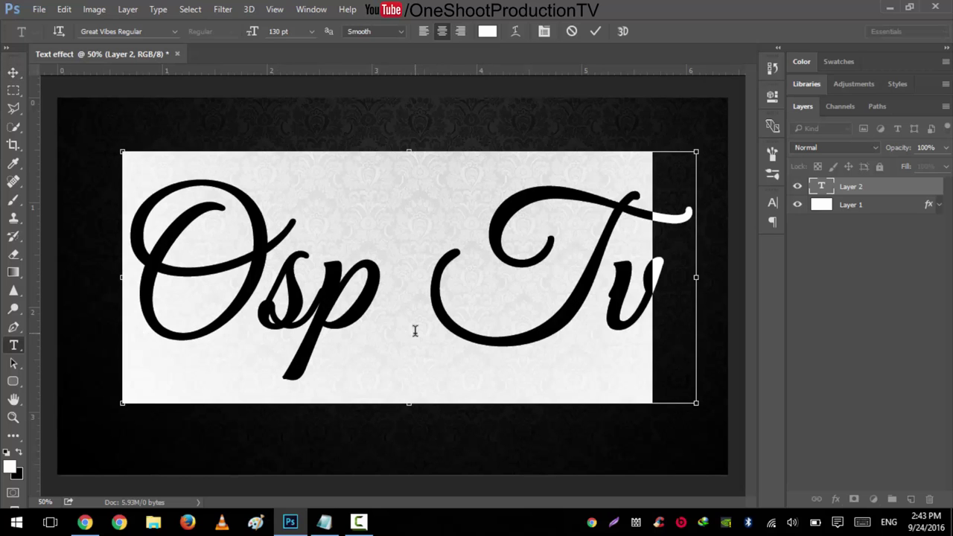
pyautogui.hotkey('ctrl', 't')
pyautogui.click(619, 312)
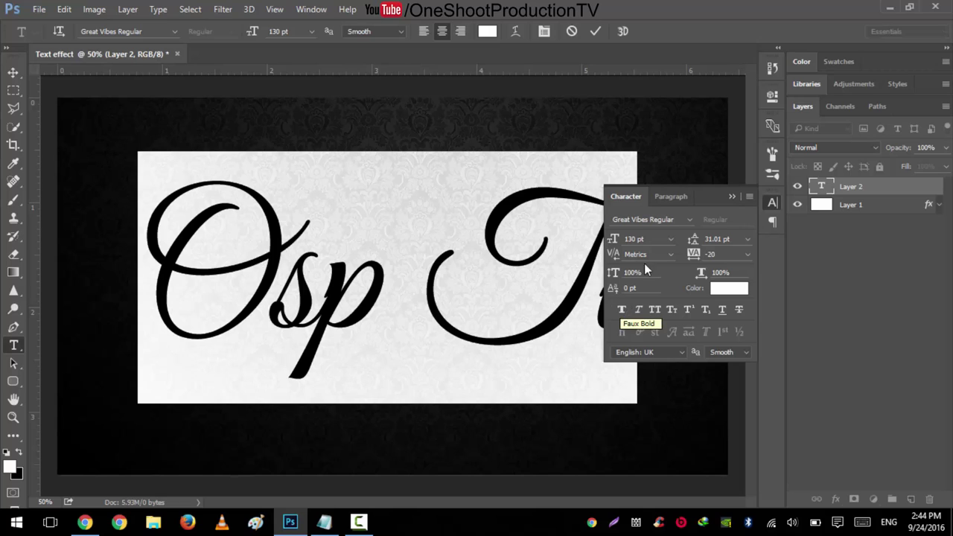
pyautogui.doubleClick(709, 254)
pyautogui.write('0')
pyautogui.press('Return')
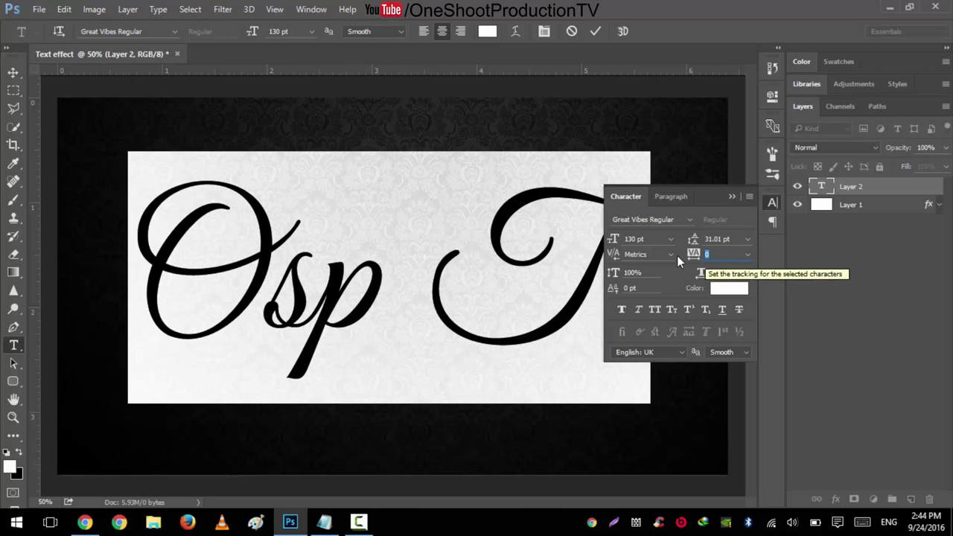
pyautogui.click(732, 196)
pyautogui.click(13, 72)
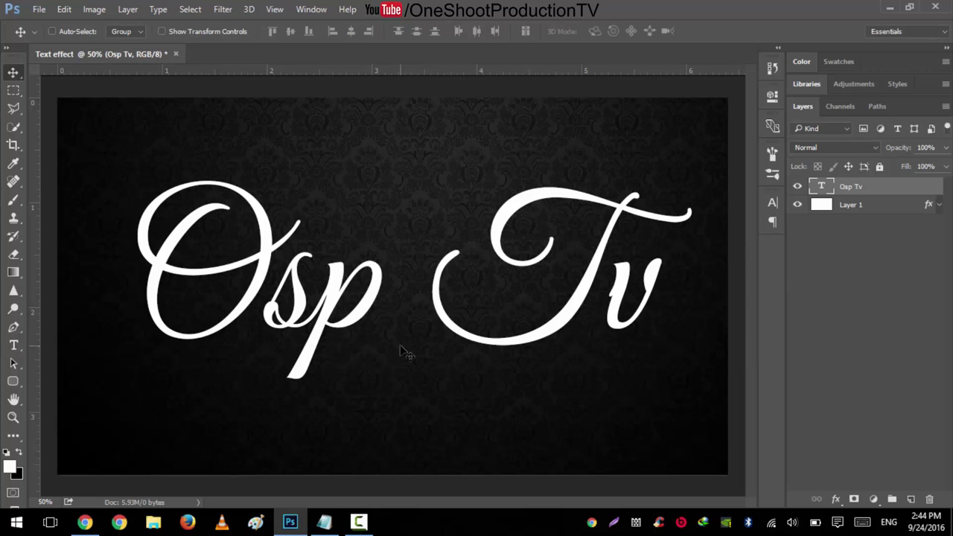
# Step: Align the Osp Tv text to the canvas's vertical and horizontal centres, then deselect
pyautogui.hotkey('ctrl', 'a')
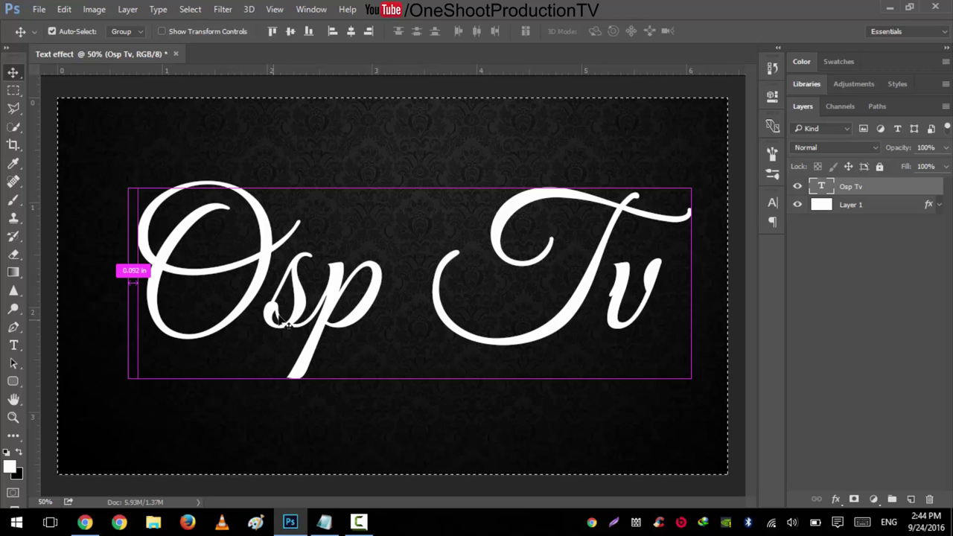
pyautogui.click(293, 36)
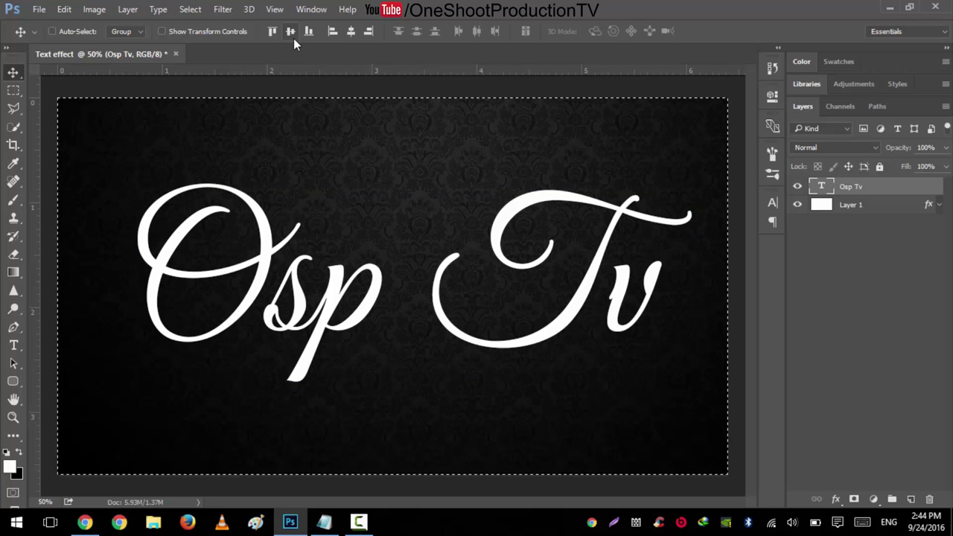
pyautogui.click(350, 33)
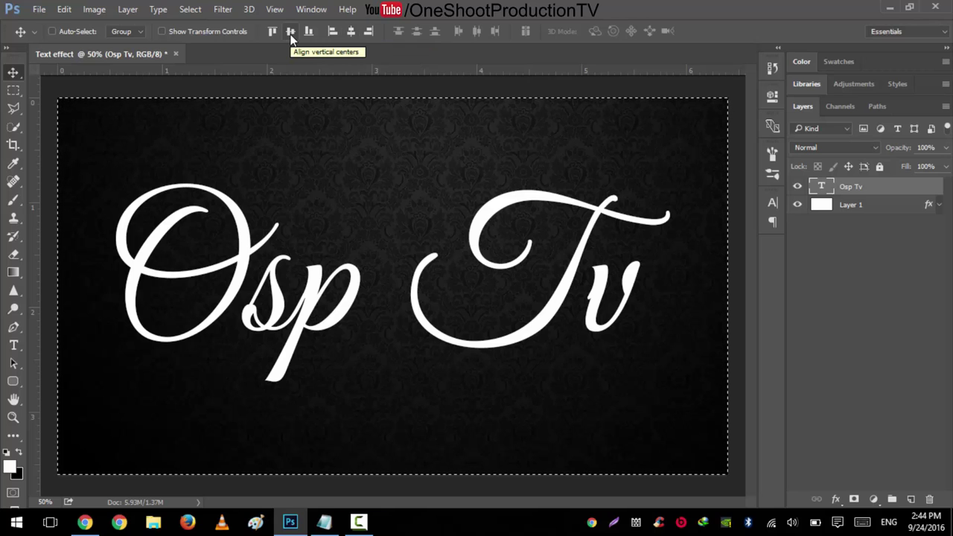
pyautogui.hotkey('ctrl', 'd')
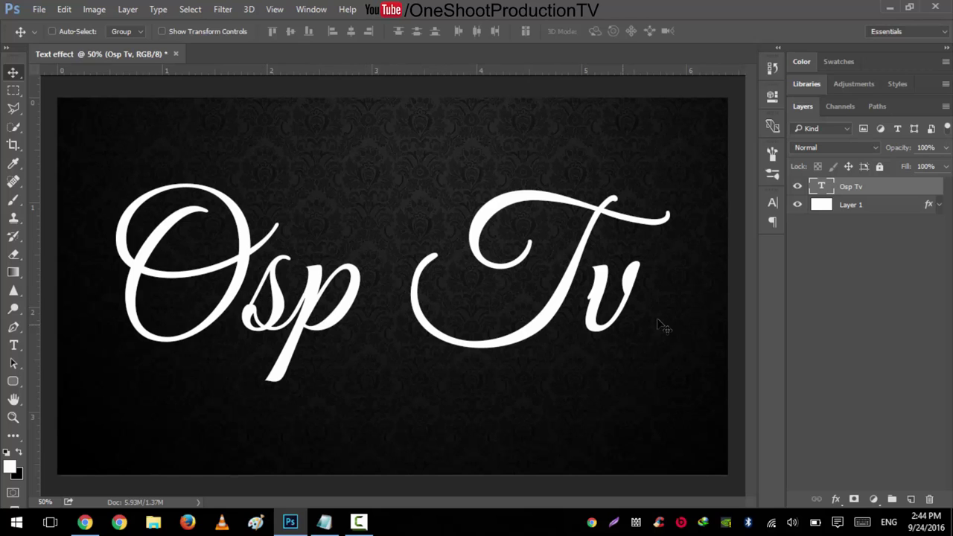
# Step: Add a Pattern Overlay to the Osp Tv text layer
pyautogui.click(834, 500)
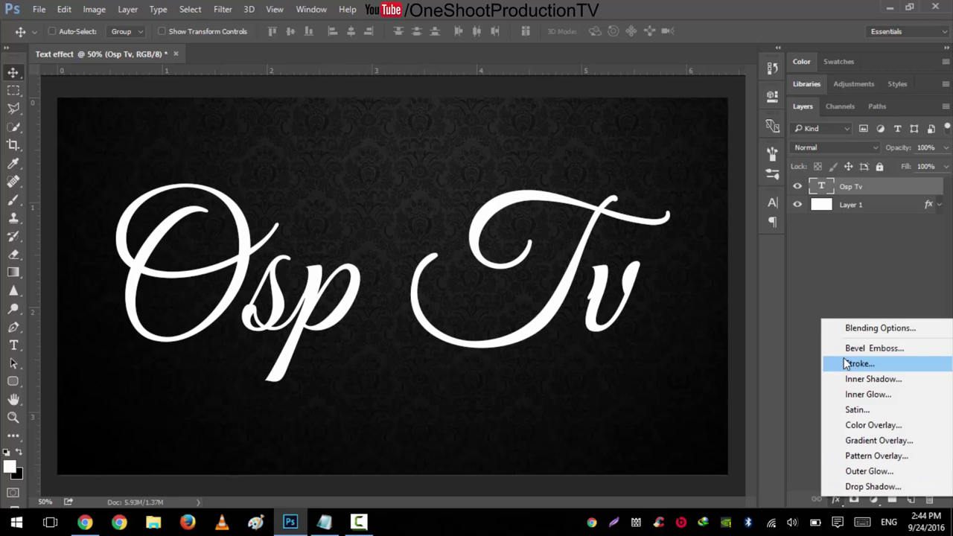
pyautogui.click(858, 328)
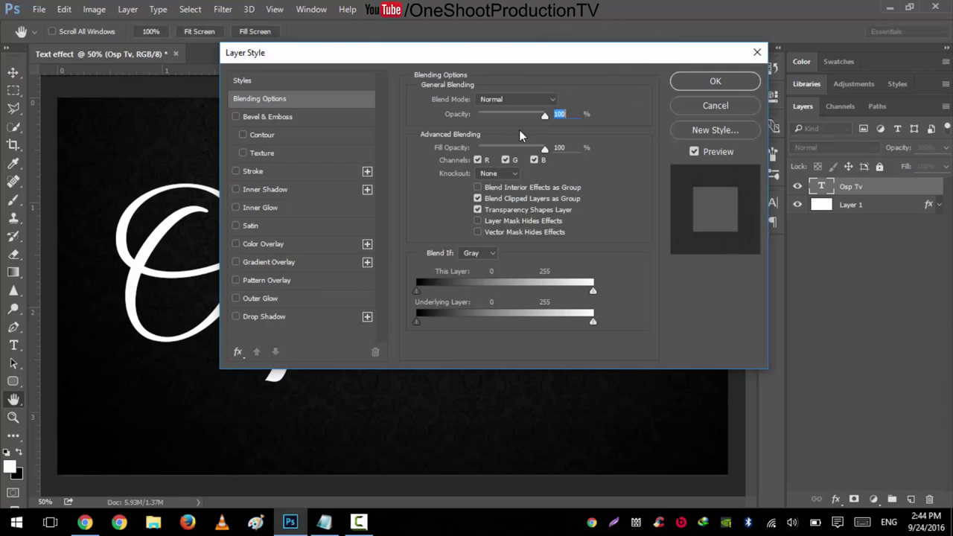
pyautogui.moveTo(454, 61); pyautogui.dragTo(703, 64)
pyautogui.click(527, 281)
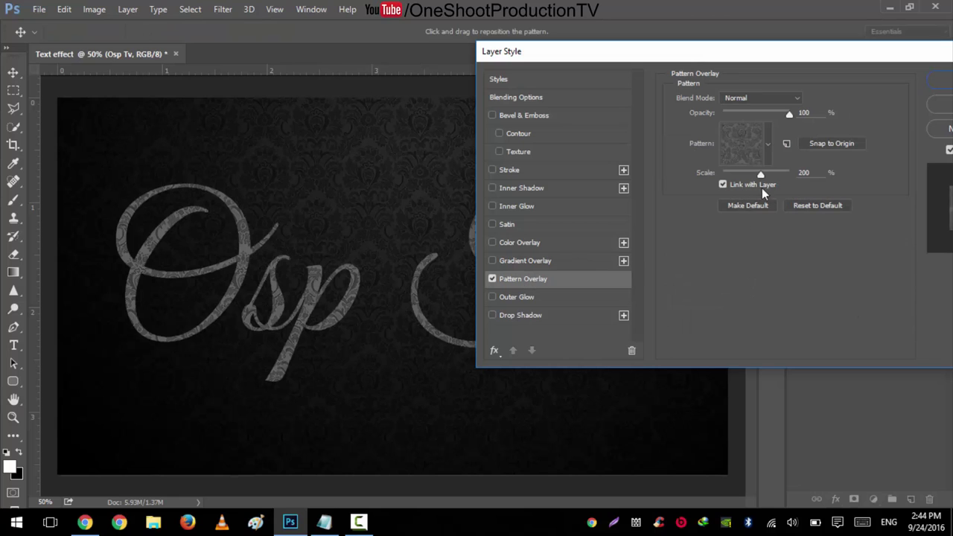
# Step: Load webtreats_tileable_stone_etc.pat and apply its black glittery pattern to the text
pyautogui.click(768, 142)
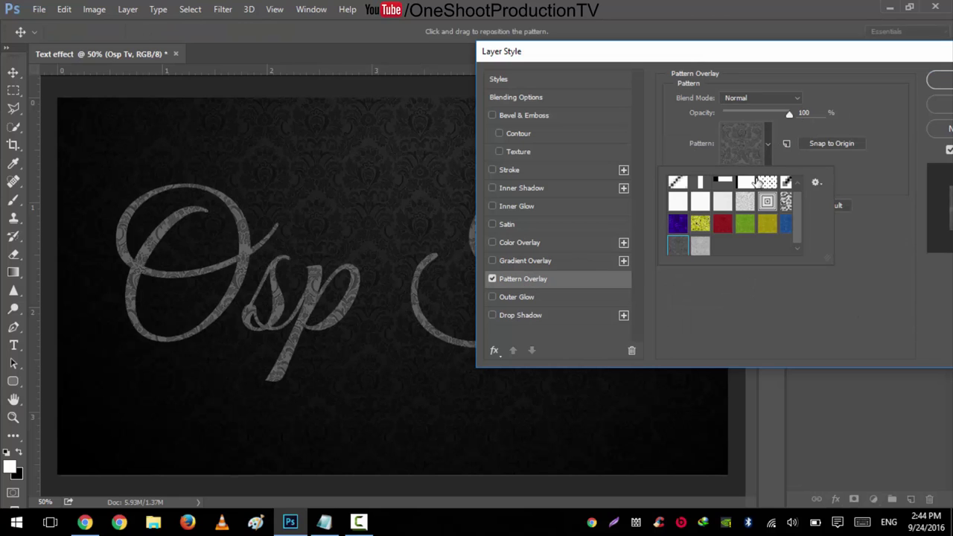
pyautogui.click(816, 183)
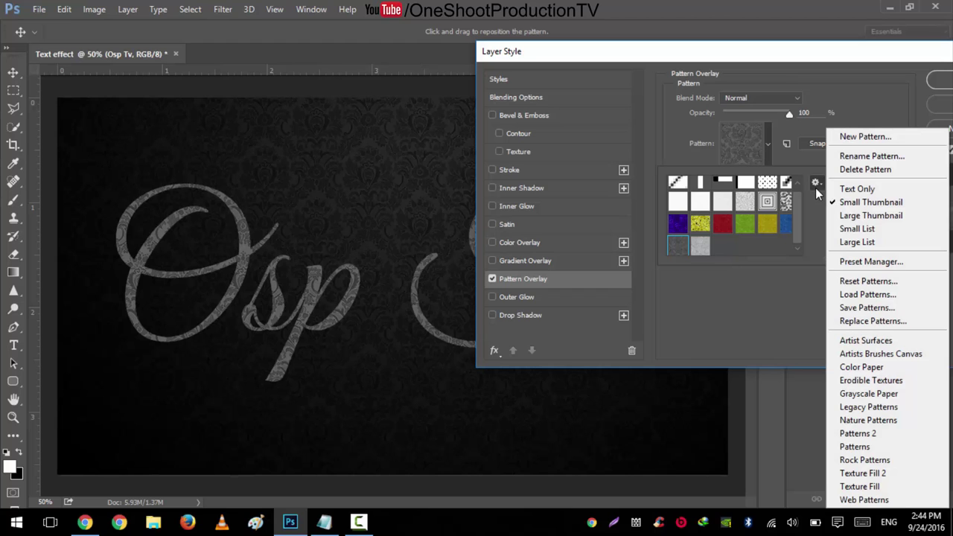
pyautogui.click(817, 184)
pyautogui.click(816, 185)
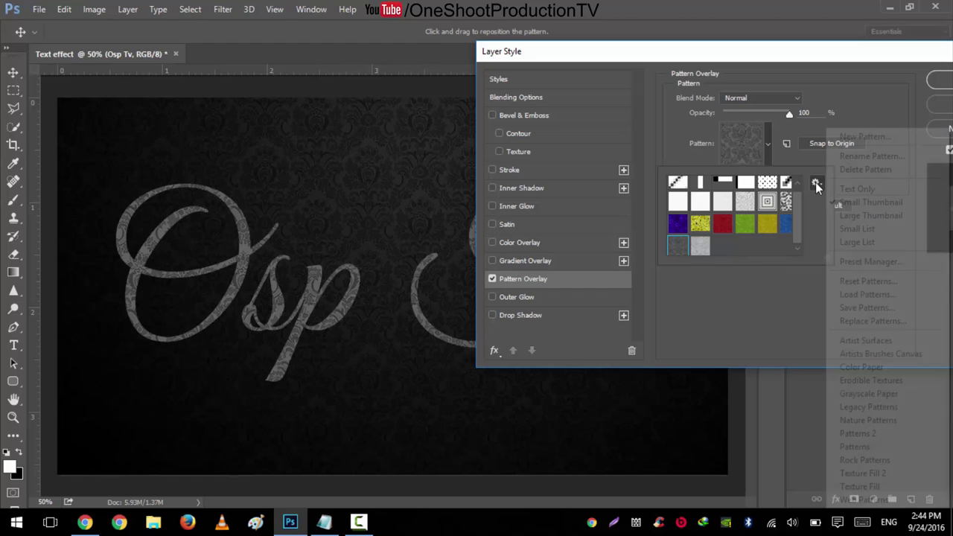
pyautogui.click(873, 295)
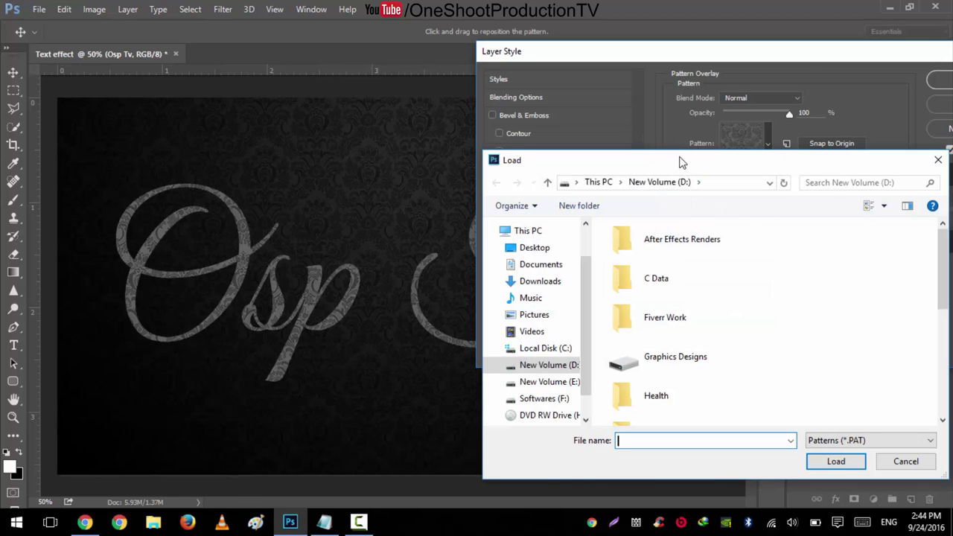
pyautogui.moveTo(681, 159); pyautogui.dragTo(618, 83)
pyautogui.scroll(-3, 721, 251)
pyautogui.click(609, 339)
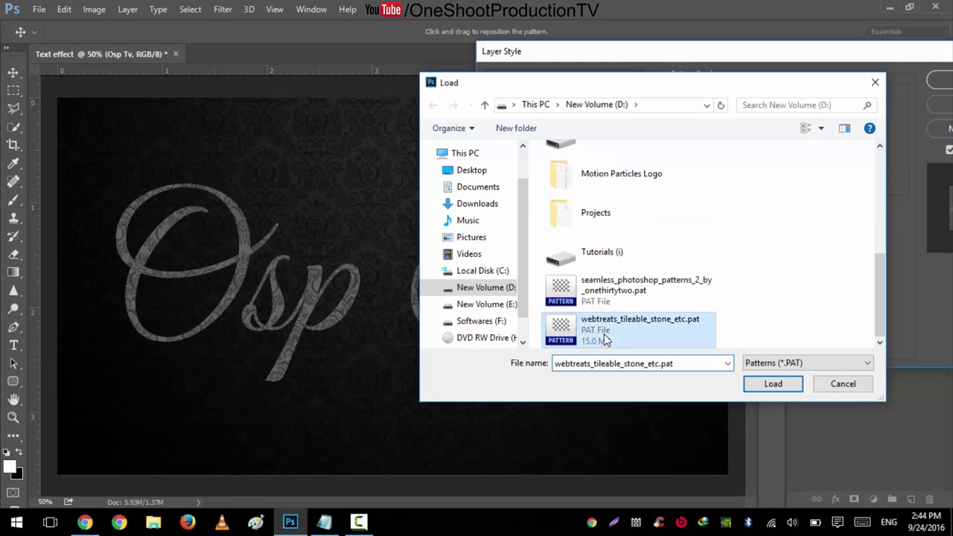
pyautogui.click(772, 385)
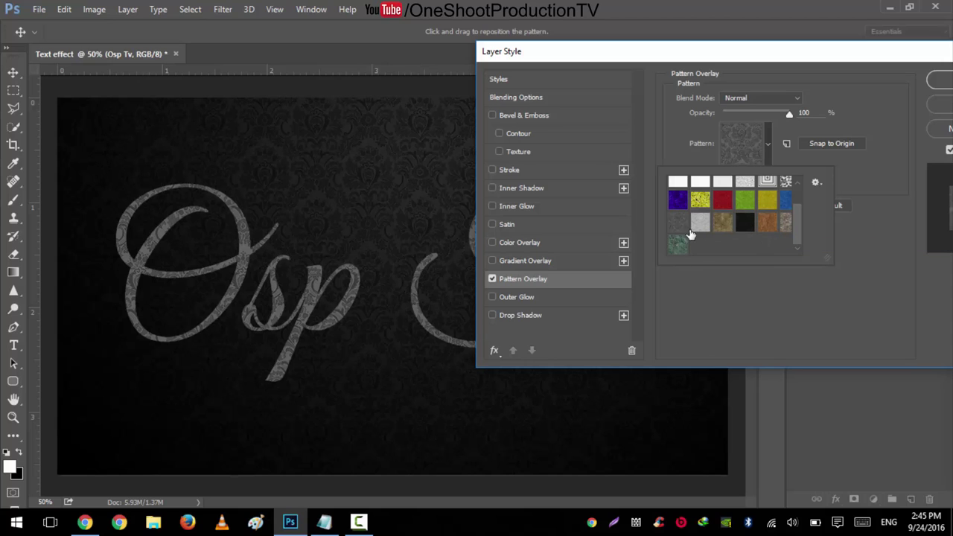
pyautogui.doubleClick(747, 226)
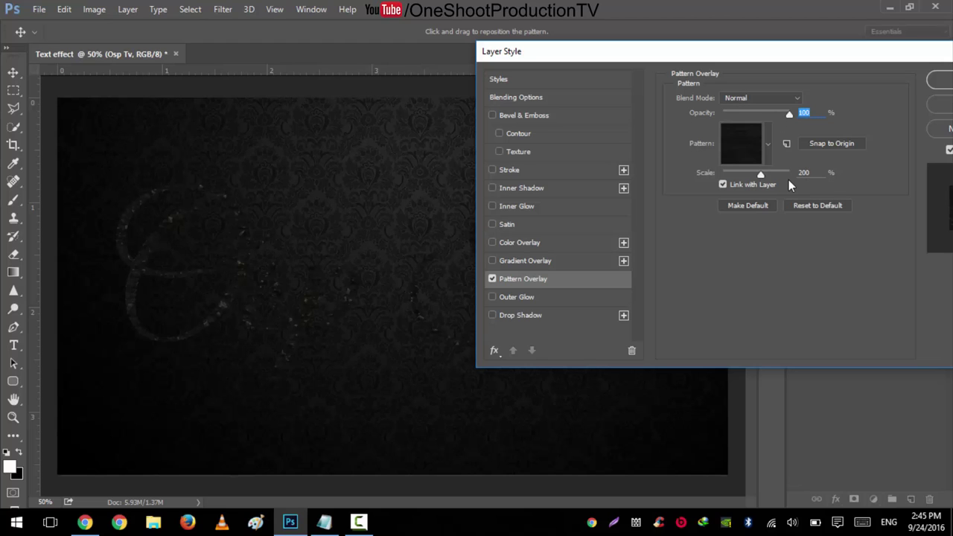
# Step: Set the text's pattern overlay scale to 200%
pyautogui.click(814, 172)
pyautogui.write('100')
pyautogui.click(814, 173)
pyautogui.write('200')
pyautogui.hotkey('shift', 'Tab')
# Step: Enable a Color Dodge Gradient Overlay and open its gradient in the Gradient Editor
pyautogui.click(514, 260)
pyautogui.click(743, 99)
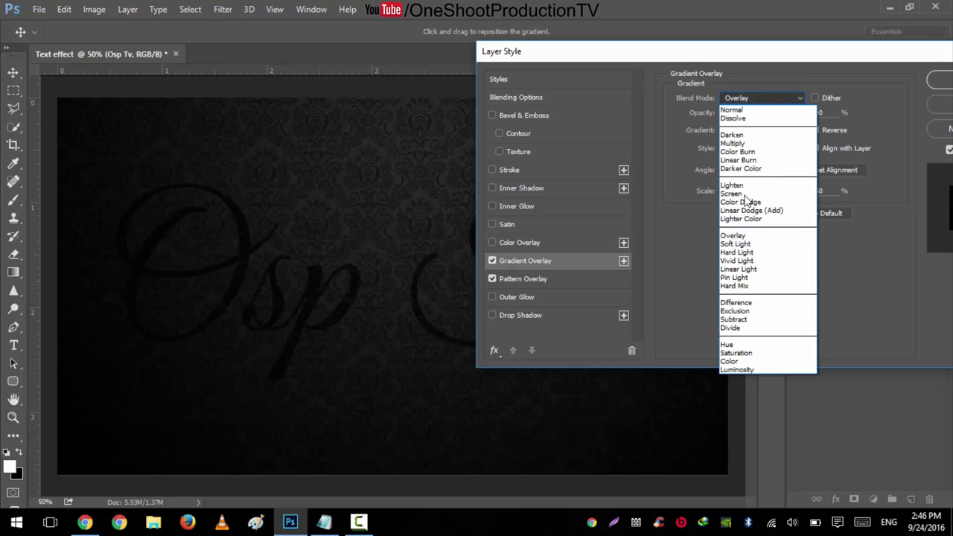
pyautogui.click(749, 203)
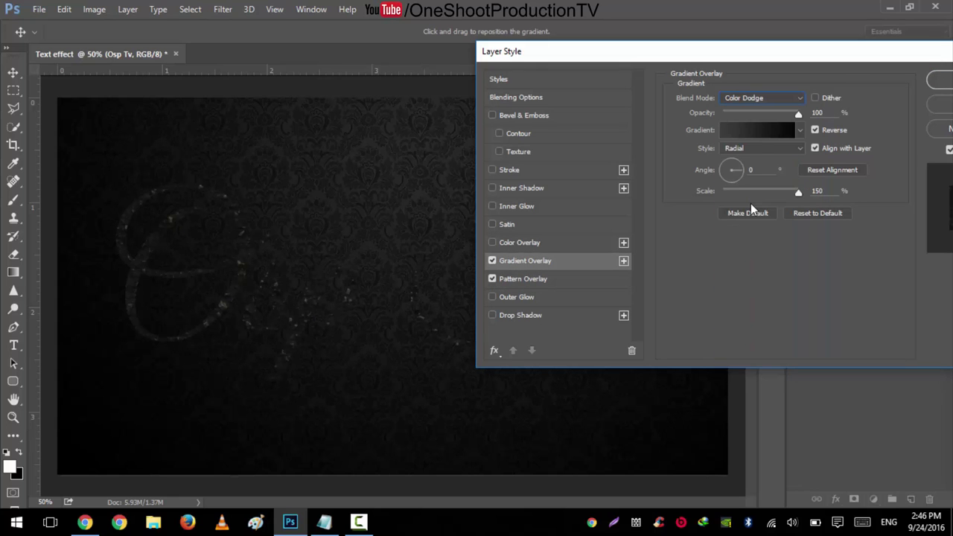
pyautogui.click(754, 133)
pyautogui.moveTo(585, 39); pyautogui.dragTo(670, 32)
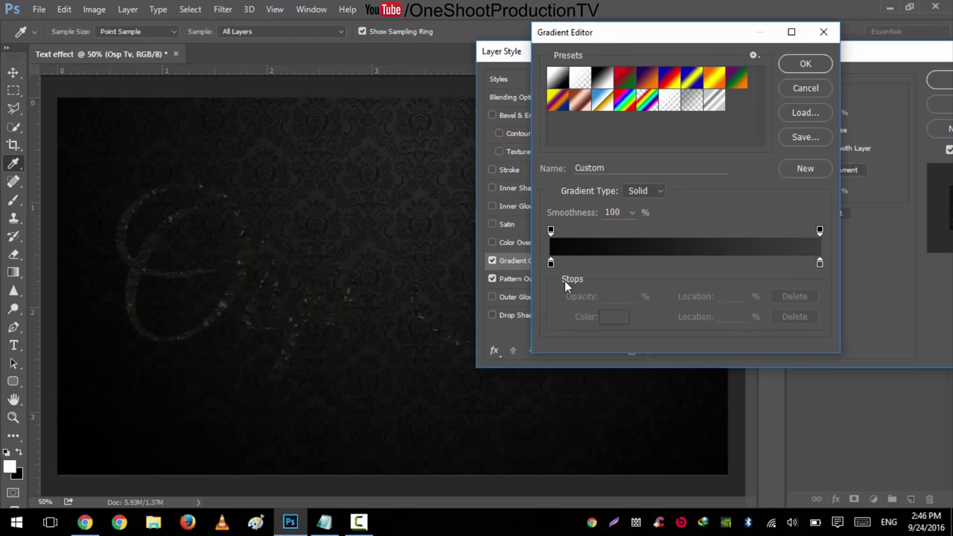
# Step: Set the gradient's left-end stop to light grey c4c4c4
pyautogui.click(552, 262)
pyautogui.doubleClick(553, 264)
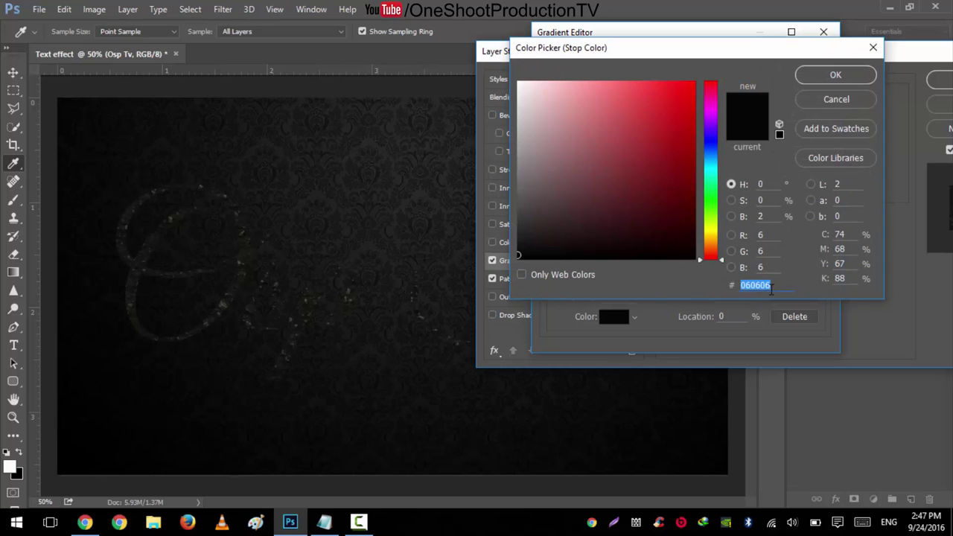
pyautogui.click(777, 287)
pyautogui.doubleClick(777, 287)
pyautogui.write('0c4c4c')
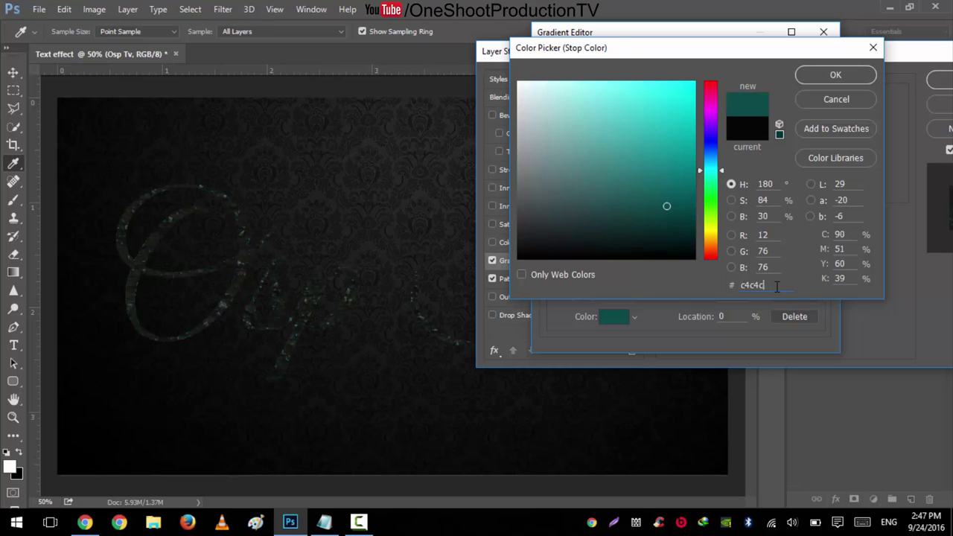
pyautogui.write('4')
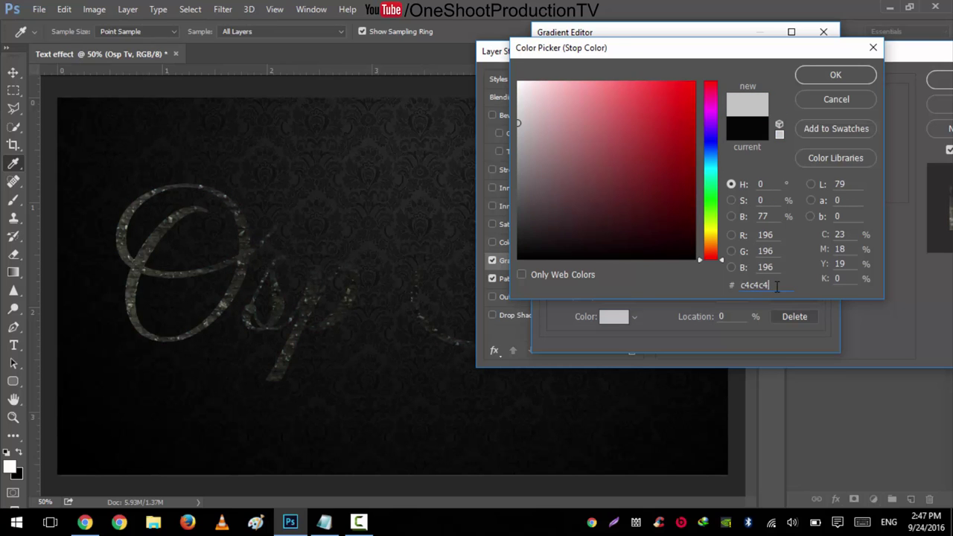
pyautogui.click(838, 82)
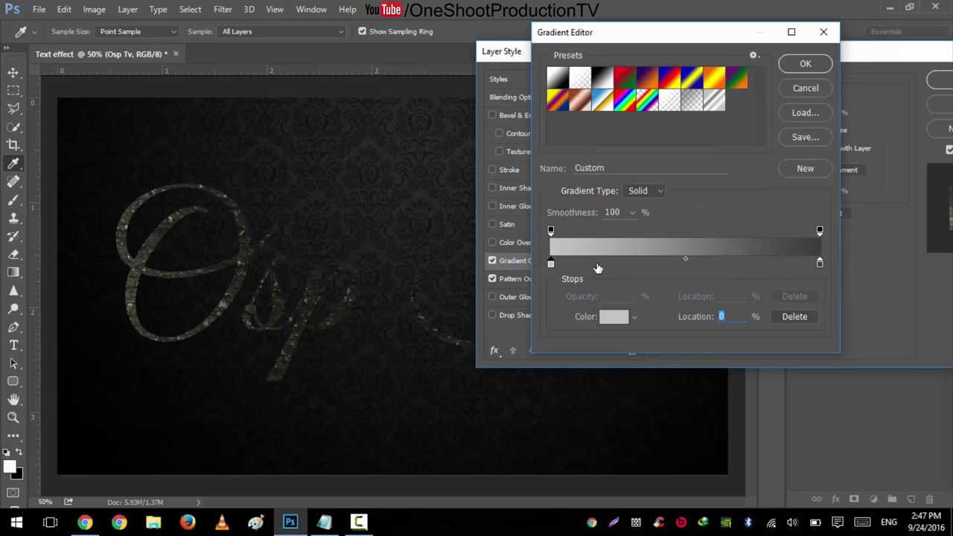
# Step: Add a white stop at 18% and a mid grey 7a7a7a stop at 33%
pyautogui.click(598, 267)
pyautogui.moveTo(597, 266); pyautogui.dragTo(603, 264)
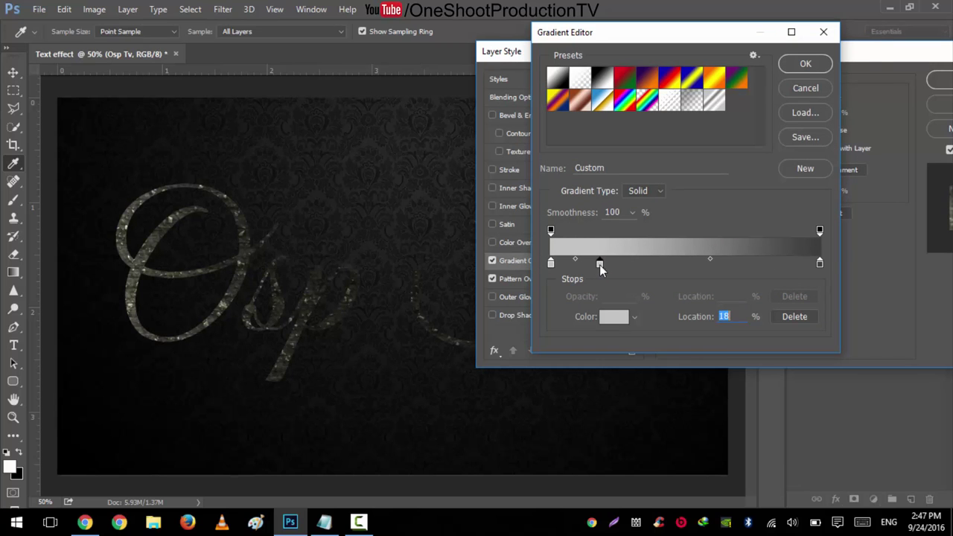
pyautogui.doubleClick(599, 264)
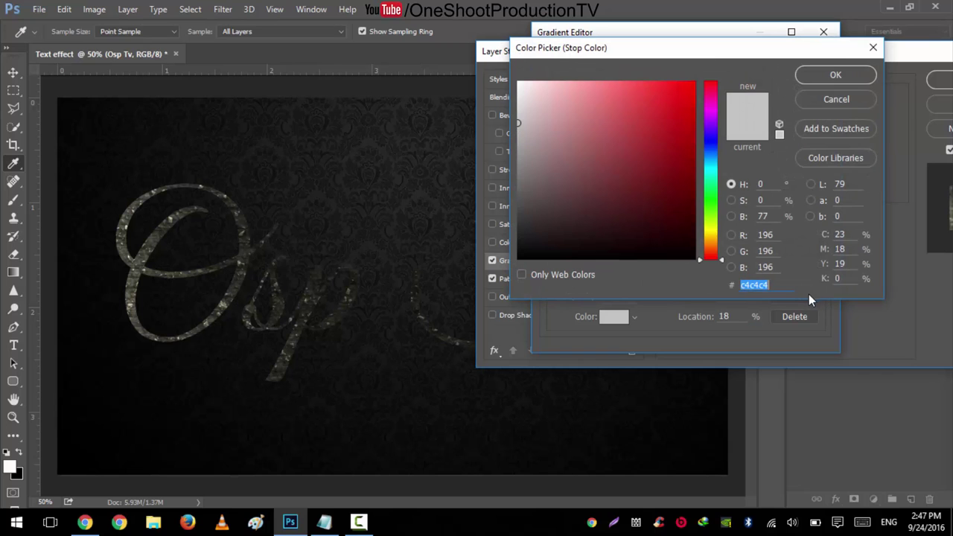
pyautogui.write('ffffff')
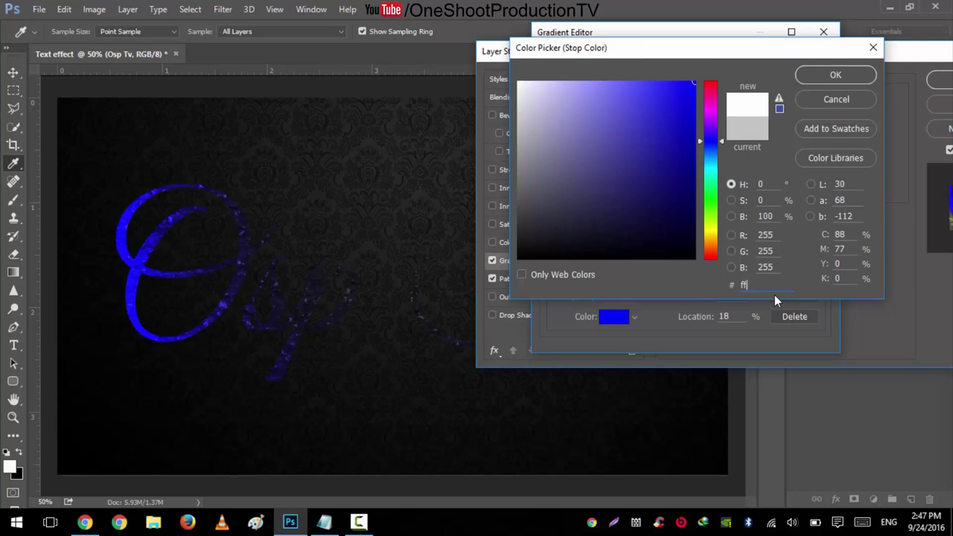
pyautogui.click(835, 75)
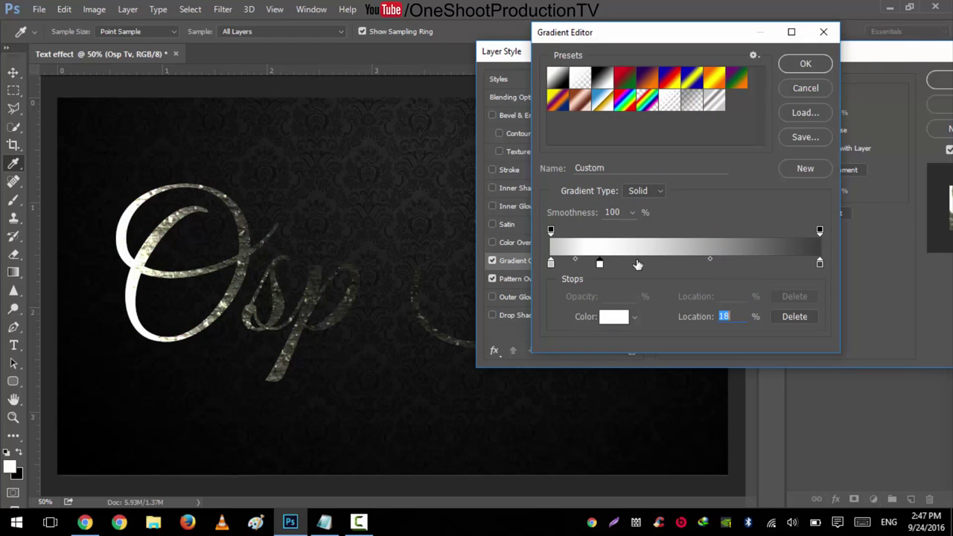
pyautogui.click(638, 264)
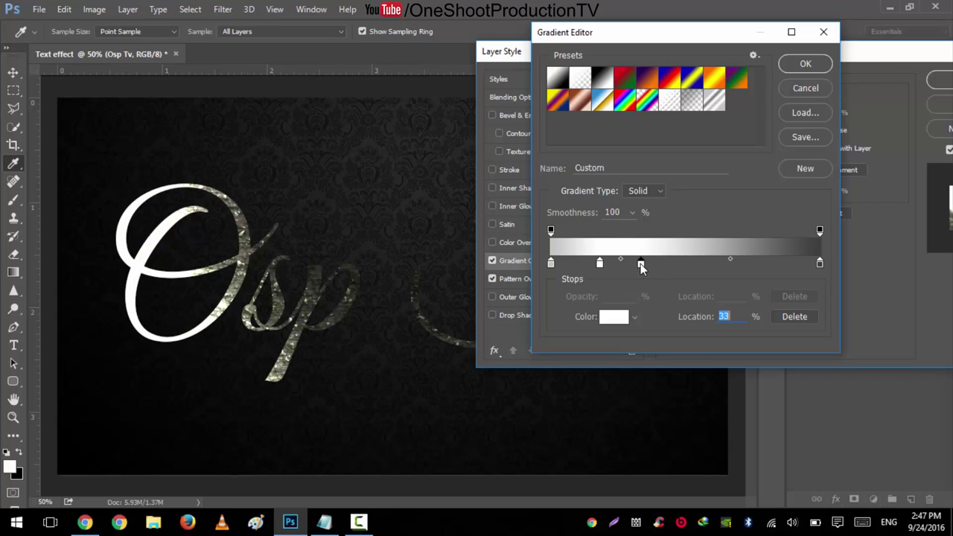
pyautogui.doubleClick(639, 266)
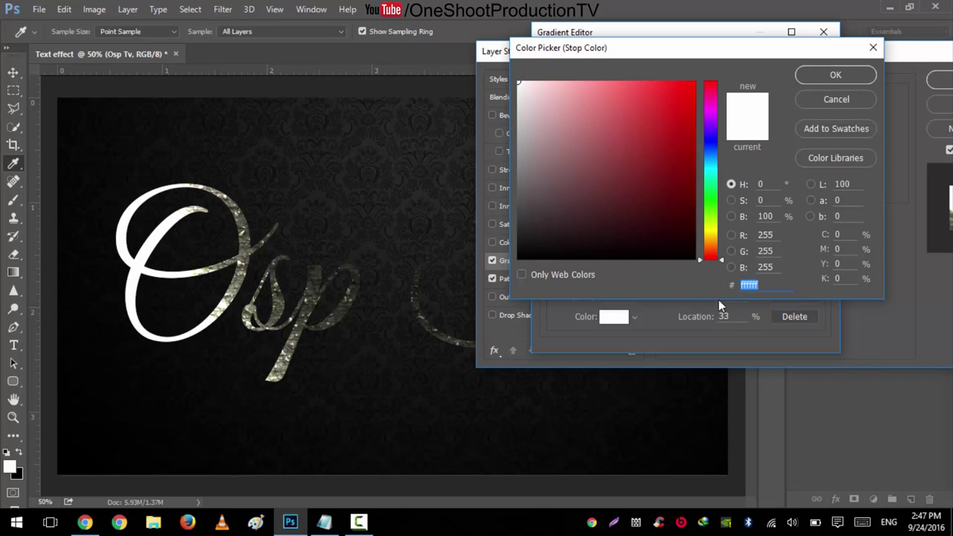
pyautogui.write('7a')
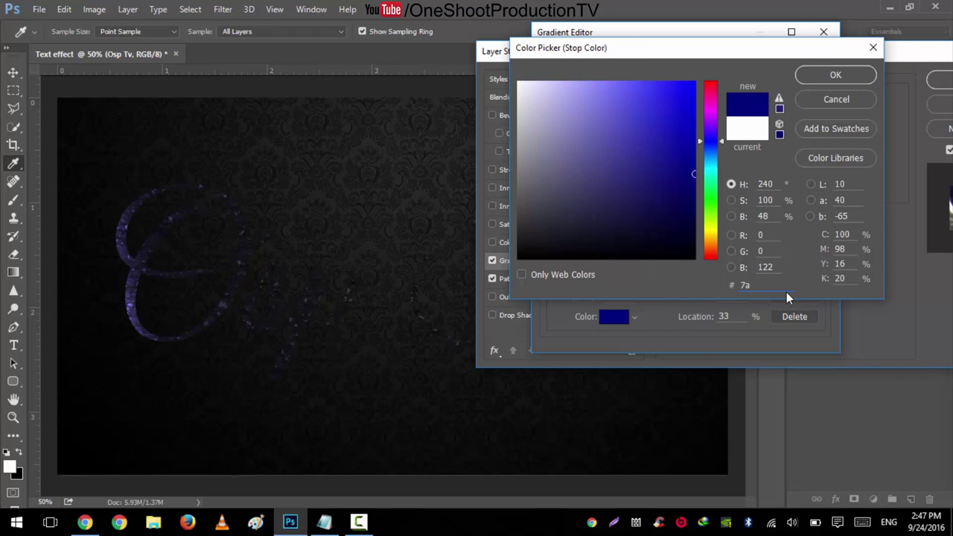
pyautogui.write('7a7a')
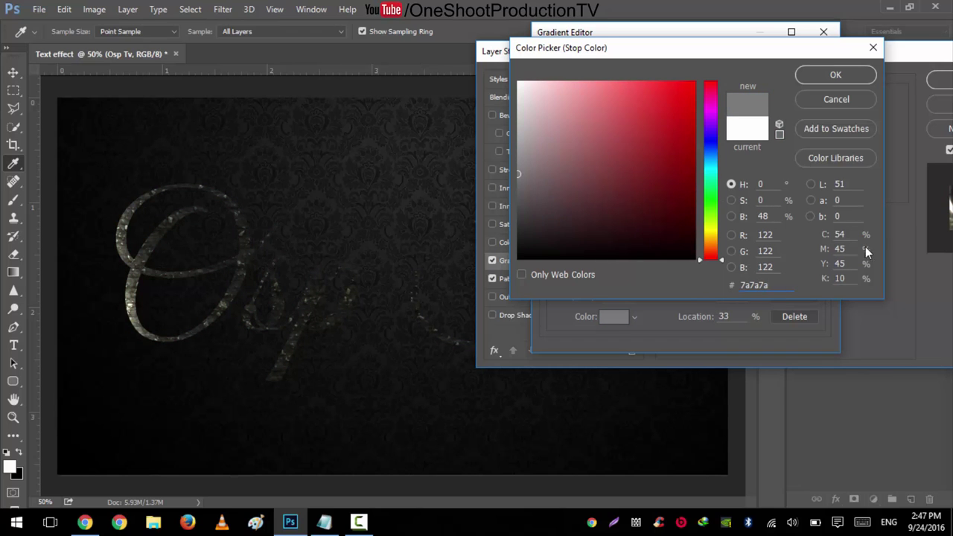
pyautogui.click(835, 75)
# Step: Add a white stop at 51% and a light grey bcbcbc stop at 70%
pyautogui.moveTo(641, 263); pyautogui.dragTo(689, 267)
pyautogui.doubleClick(688, 264)
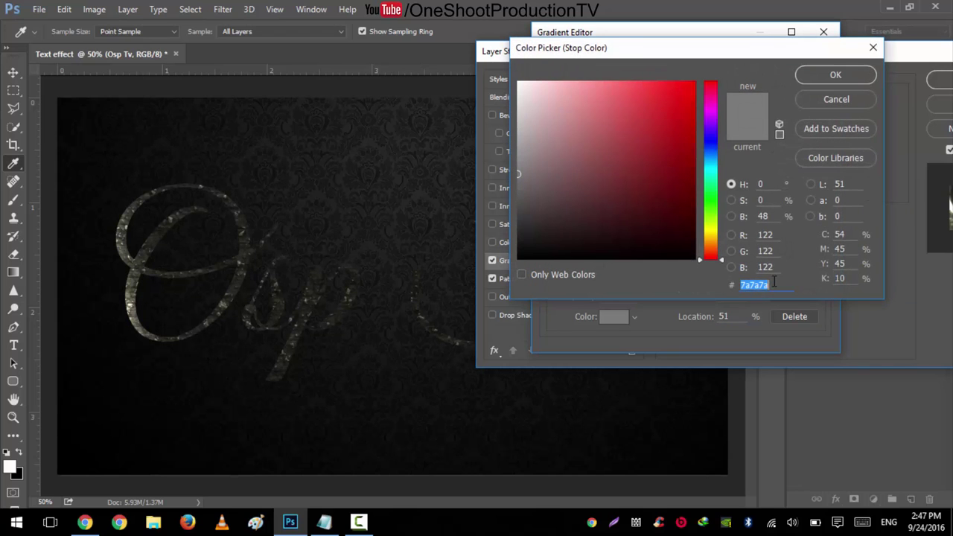
pyautogui.write('ffffff')
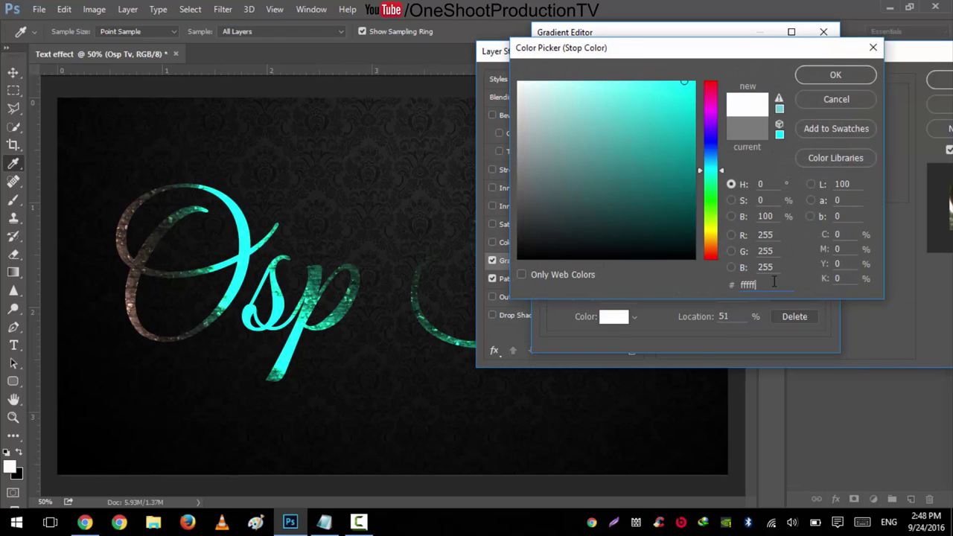
pyautogui.click(834, 76)
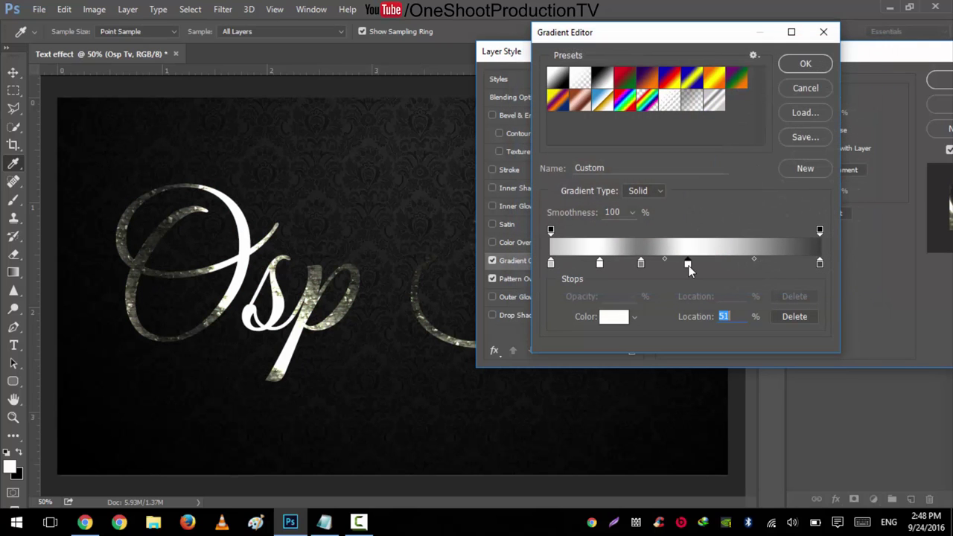
pyautogui.moveTo(737, 267); pyautogui.dragTo(741, 267)
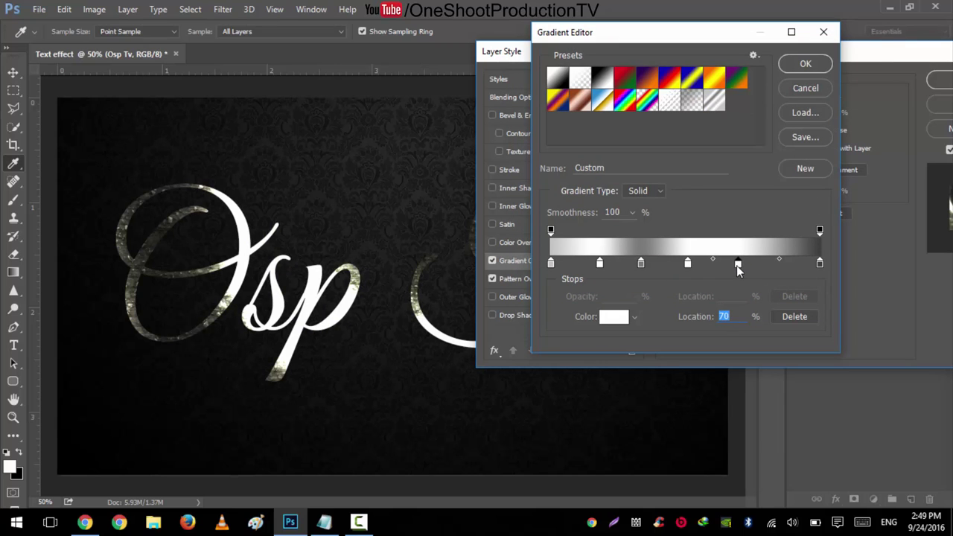
pyautogui.doubleClick(738, 265)
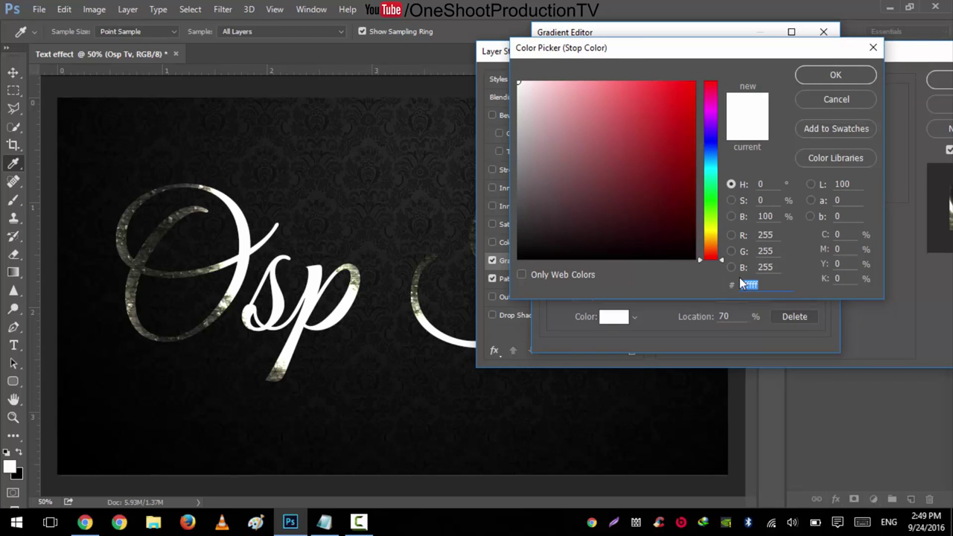
pyautogui.write('0bcbcb')
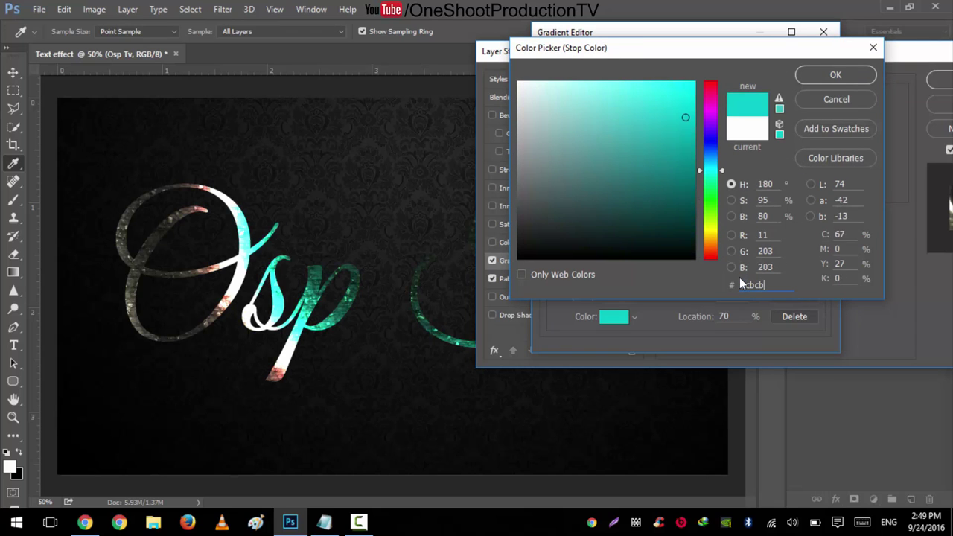
pyautogui.write('c')
pyautogui.click(832, 70)
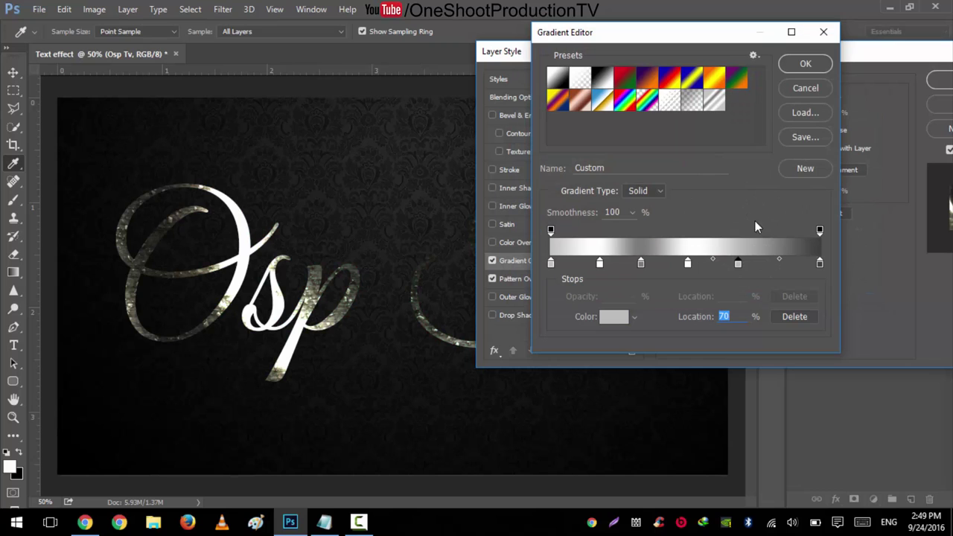
# Step: Add a white stop at 84%, set the end stop to c4c4c4, and nudge the 70% stop to 68%
pyautogui.click(778, 265)
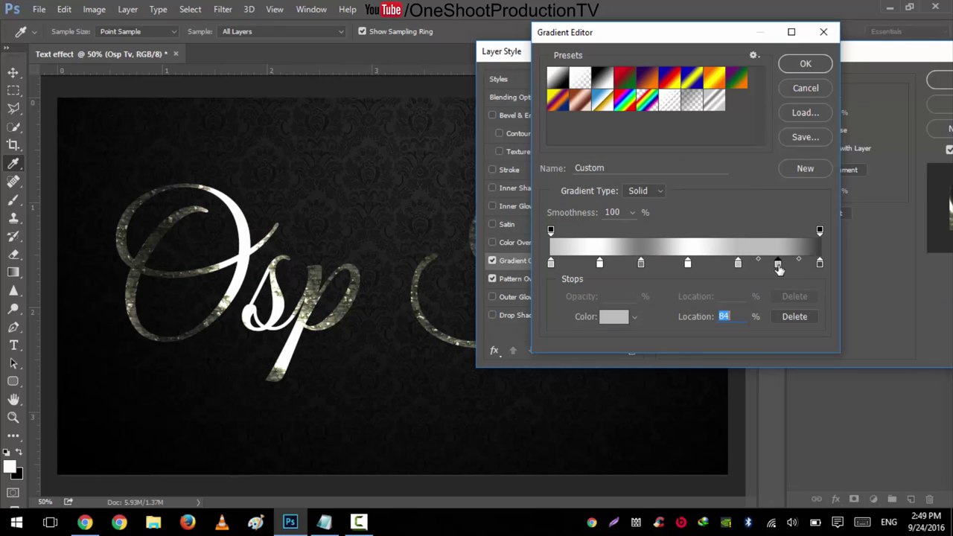
pyautogui.doubleClick(779, 266)
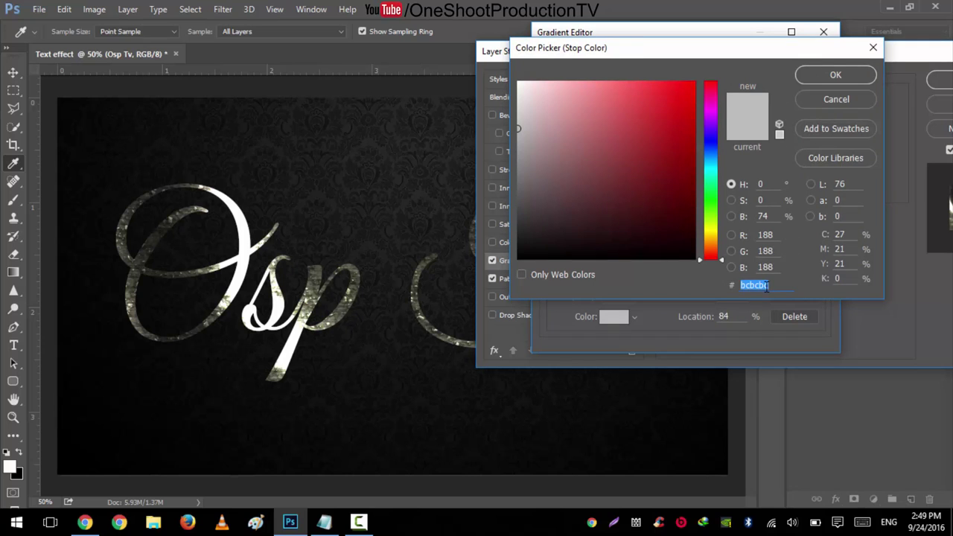
pyautogui.write('0fffff')
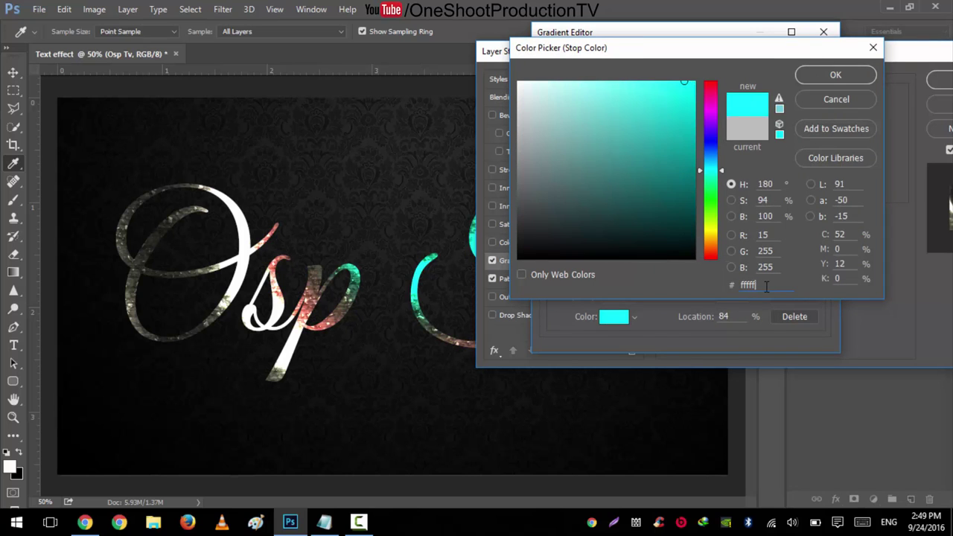
pyautogui.write('f')
pyautogui.press('Return')
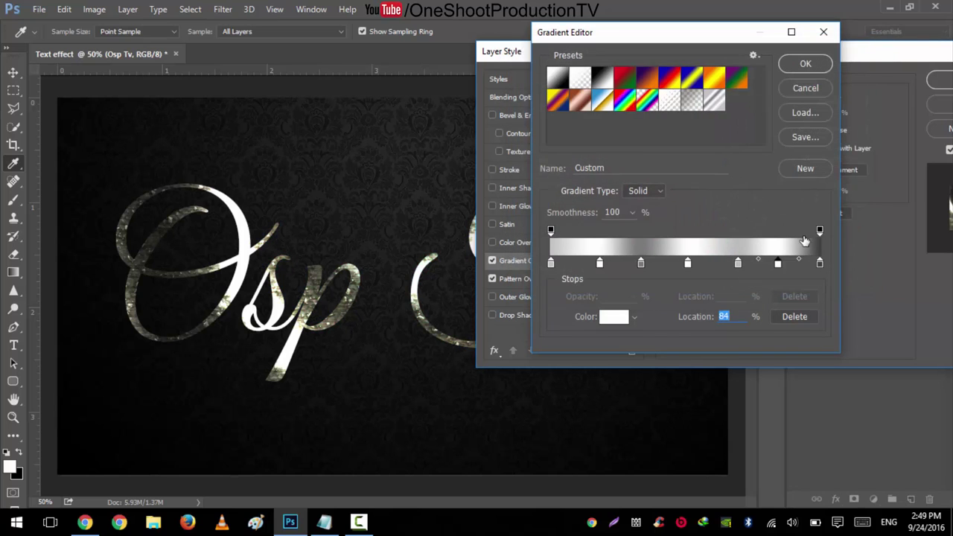
pyautogui.click(821, 265)
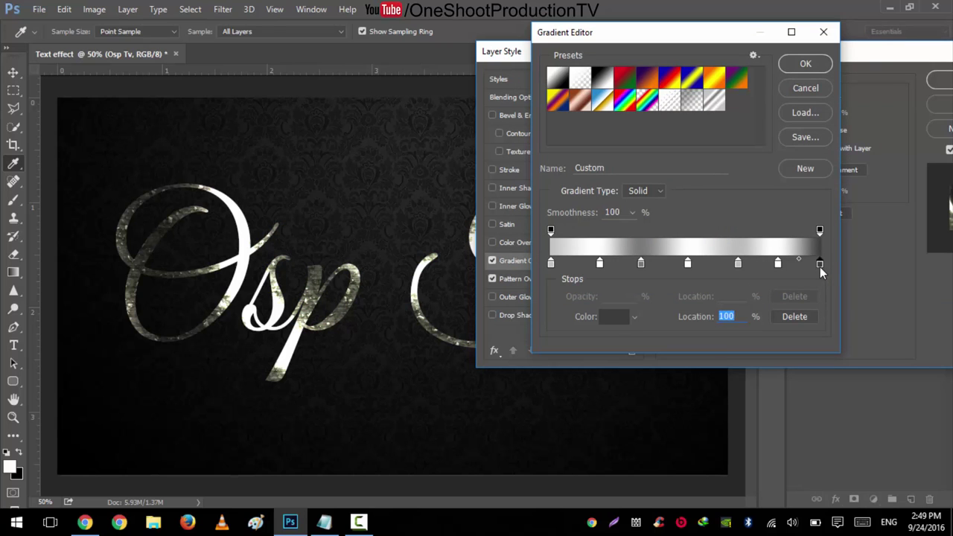
pyautogui.doubleClick(821, 265)
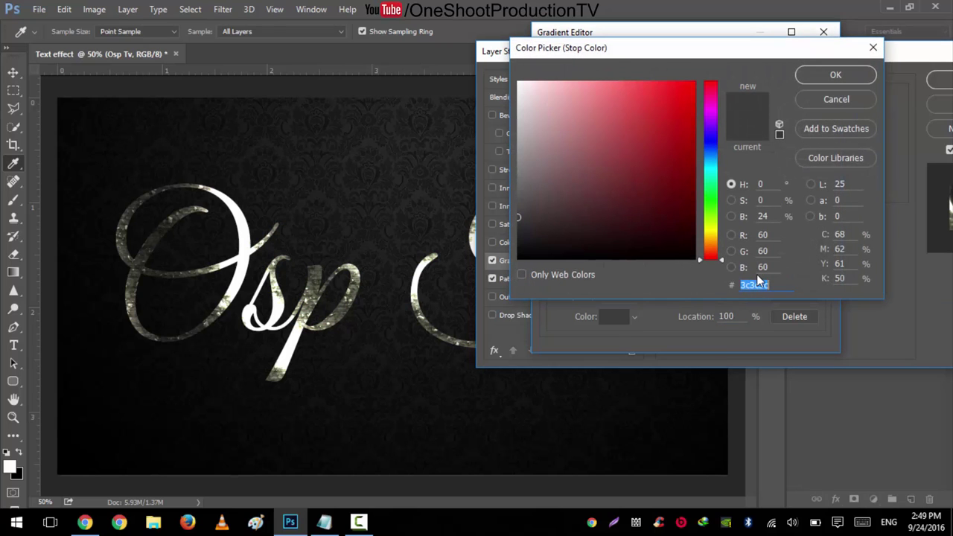
pyautogui.write('c4')
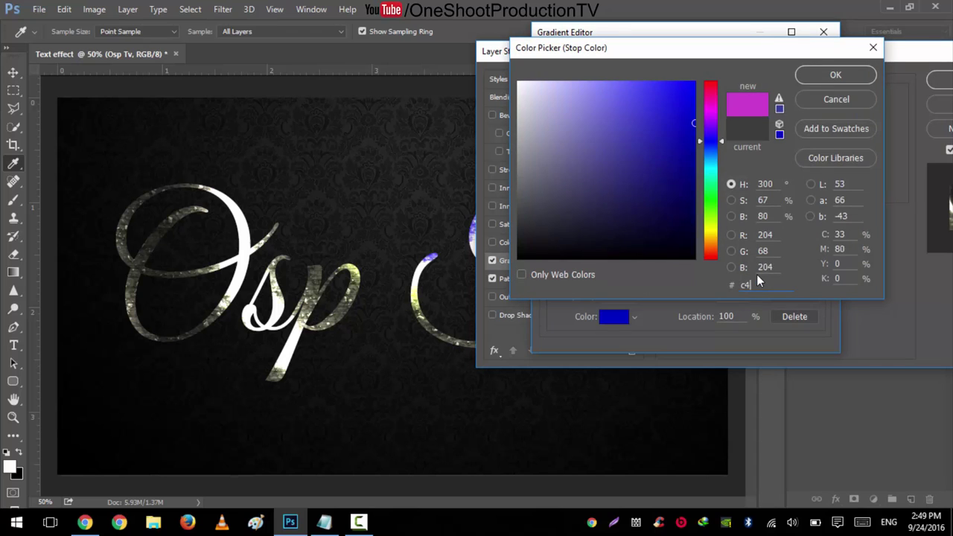
pyautogui.write('c4c4')
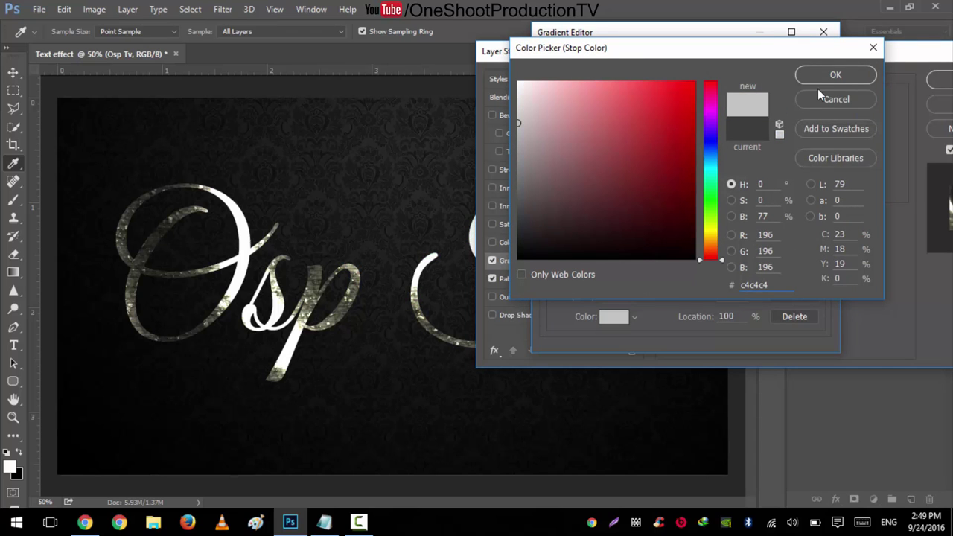
pyautogui.click(826, 80)
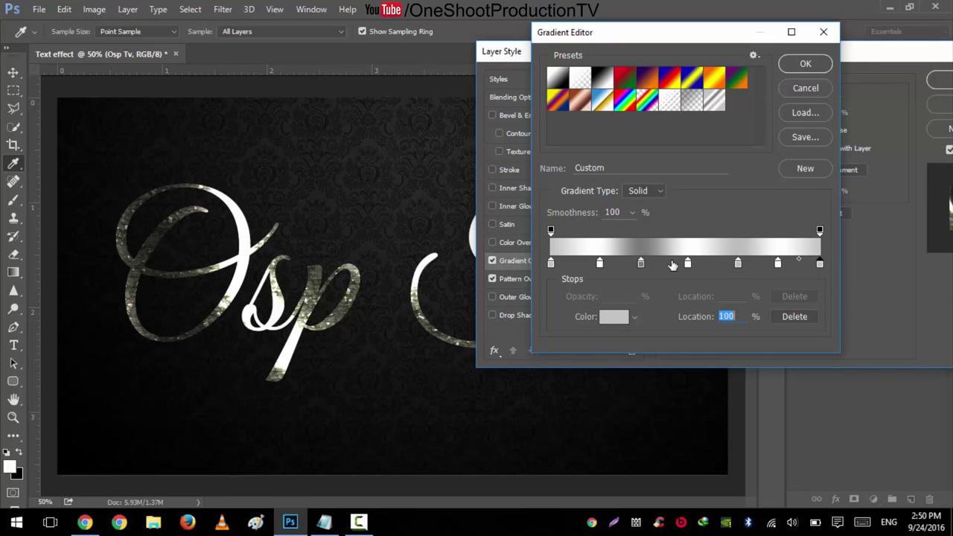
pyautogui.moveTo(738, 264); pyautogui.dragTo(734, 266)
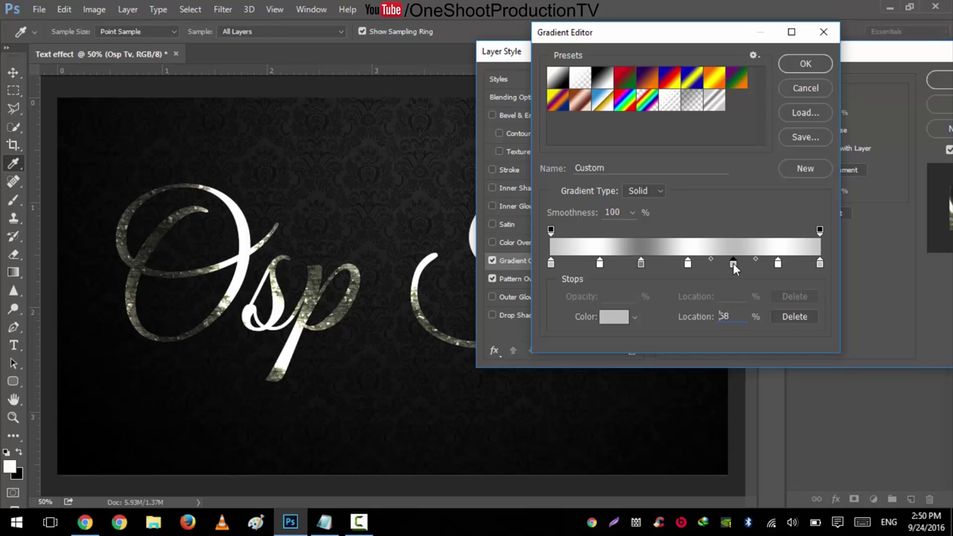
pyautogui.click(686, 263)
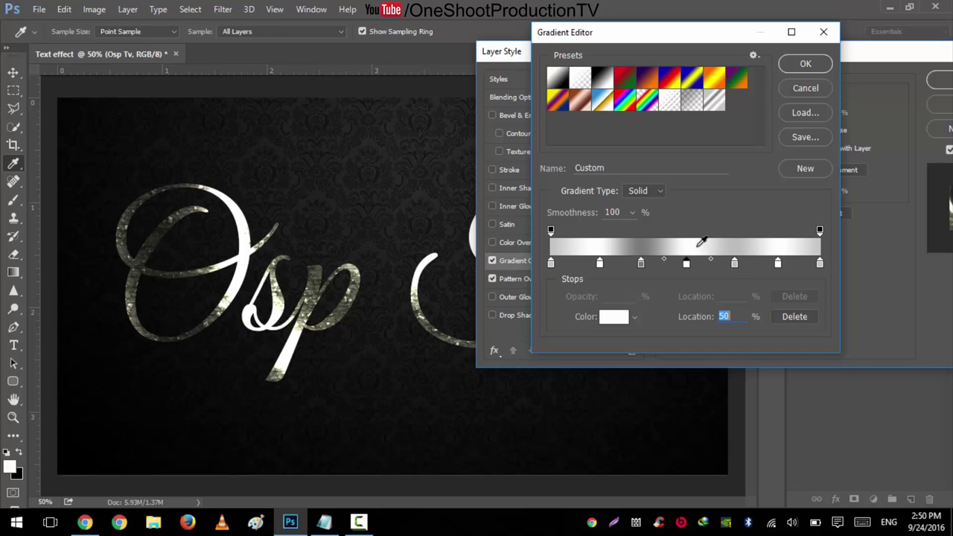
# Step: Accept the custom gradient and set the overlay to Linear, 87% opacity, 90° angle, 100% scale
pyautogui.click(800, 66)
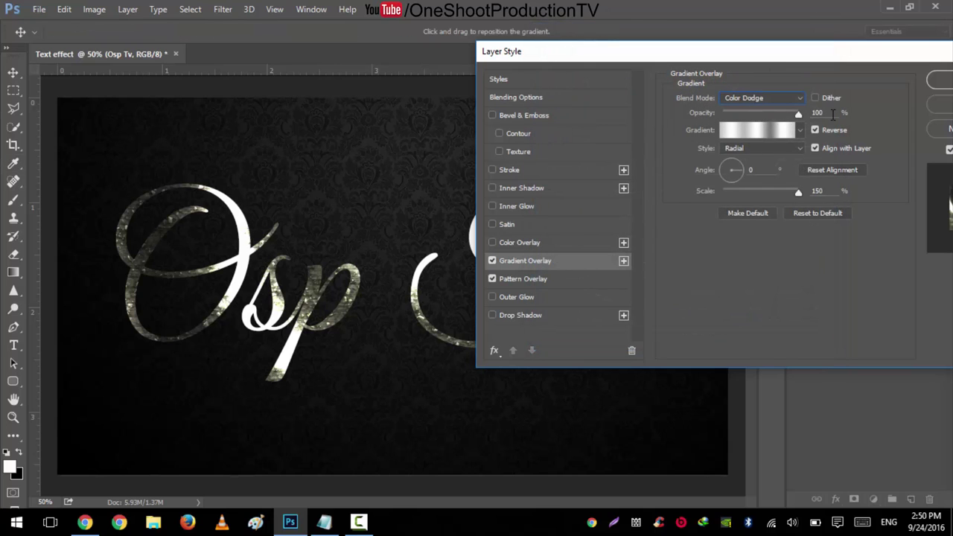
pyautogui.hotkey('shift', 'Down')
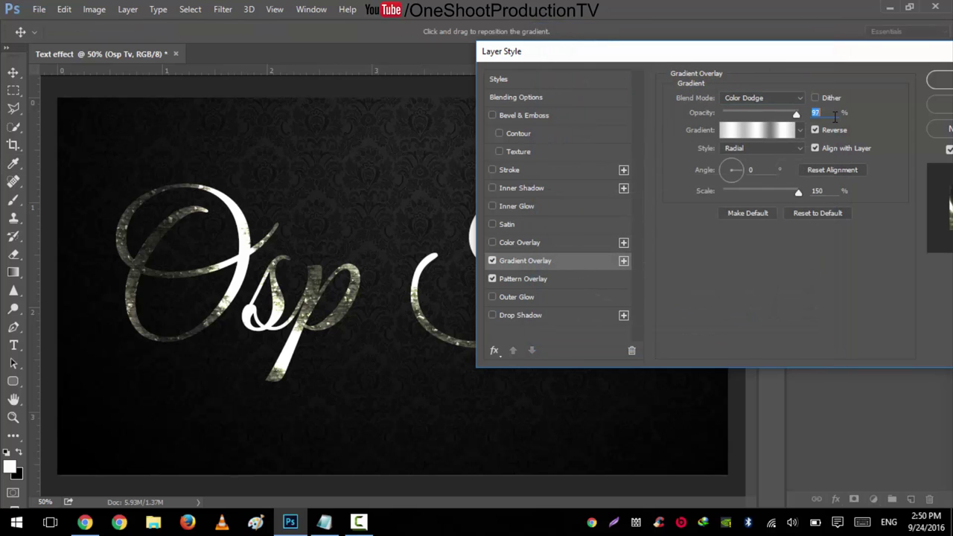
pyautogui.press('Down')
pyautogui.press('Down')
pyautogui.press('Down')
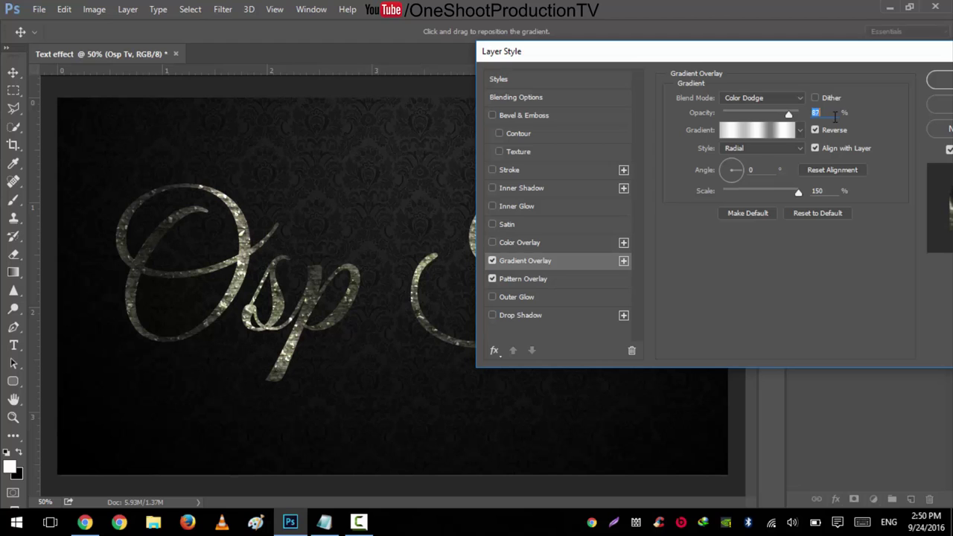
pyautogui.moveTo(735, 170); pyautogui.dragTo(730, 146)
pyautogui.click(827, 192)
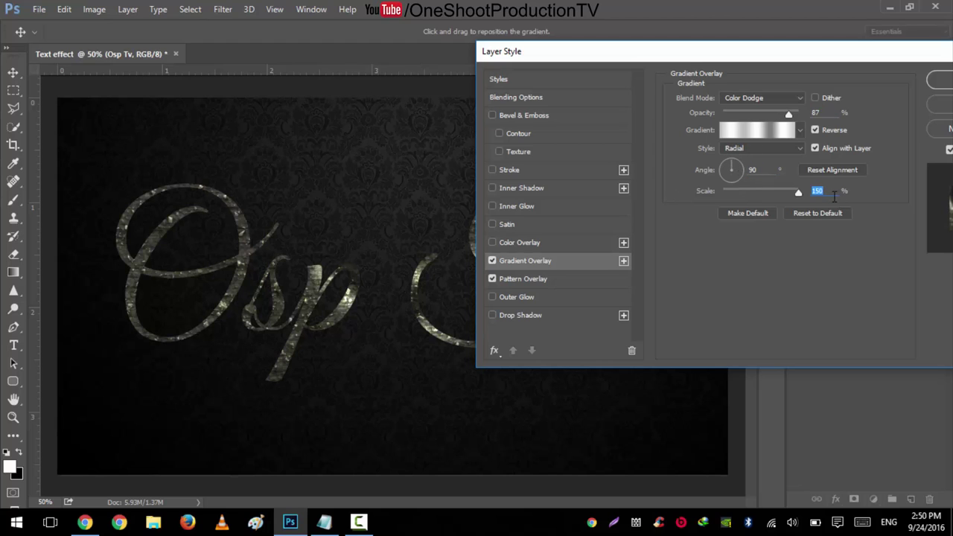
pyautogui.write('100')
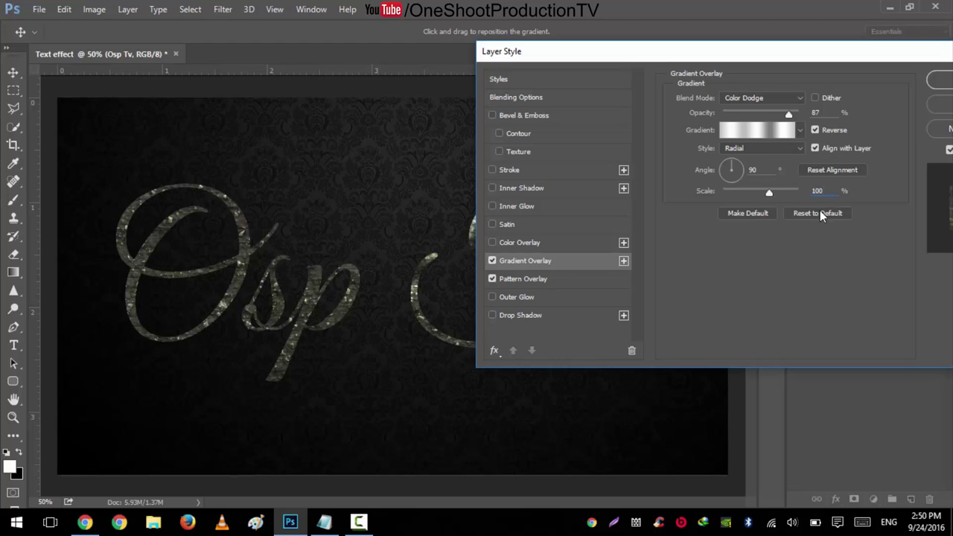
pyautogui.click(749, 149)
pyautogui.click(751, 153)
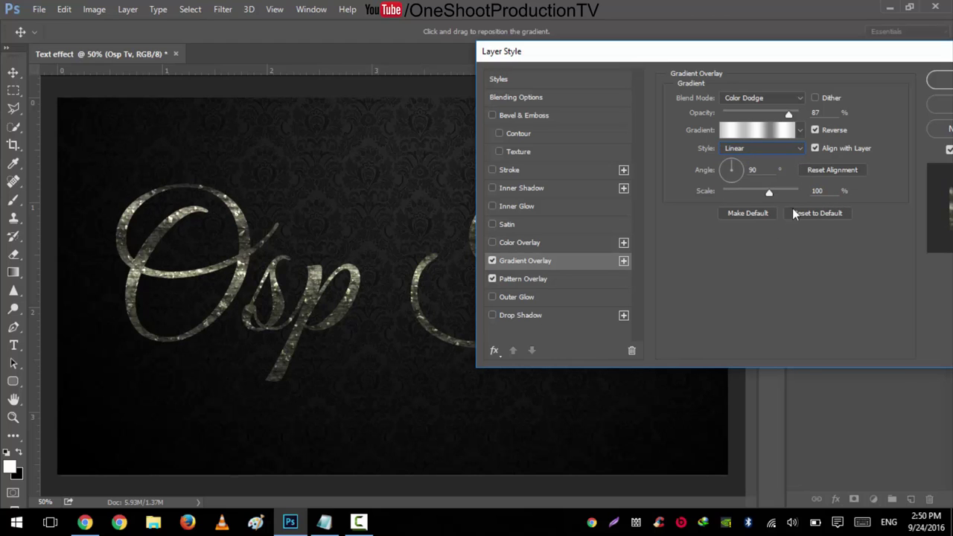
# Step: Enable Bevel & Emboss on the text with Pillow Emboss style and Chisel Hard technique
pyautogui.click(535, 119)
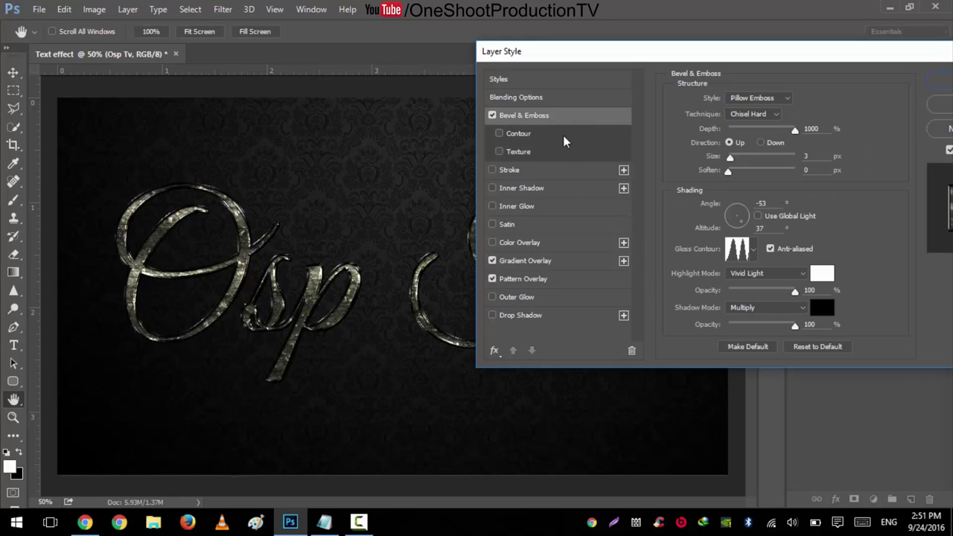
pyautogui.click(759, 98)
pyautogui.click(761, 136)
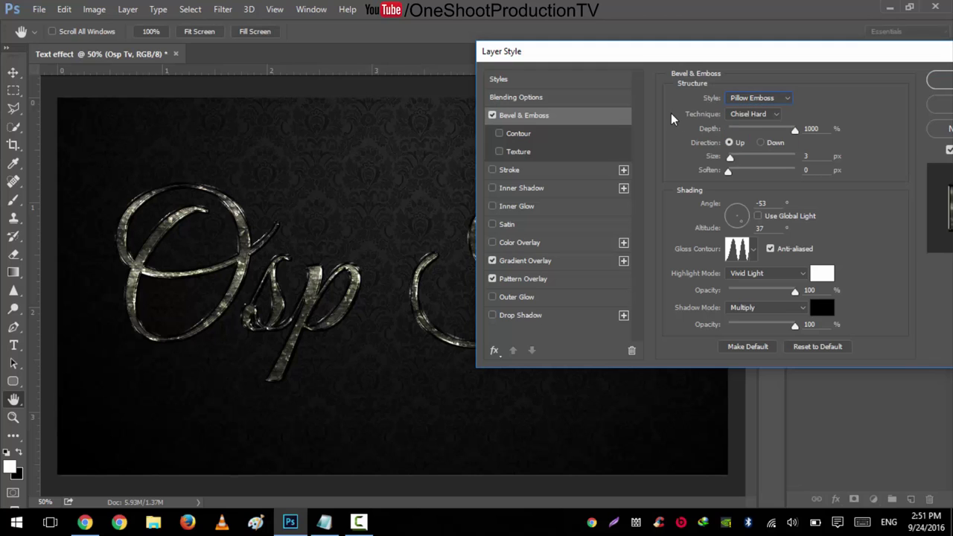
pyautogui.click(754, 114)
pyautogui.click(744, 134)
# Step: Apply the Ring - Double gloss contour with a white highlight and black shadow
pyautogui.click(754, 250)
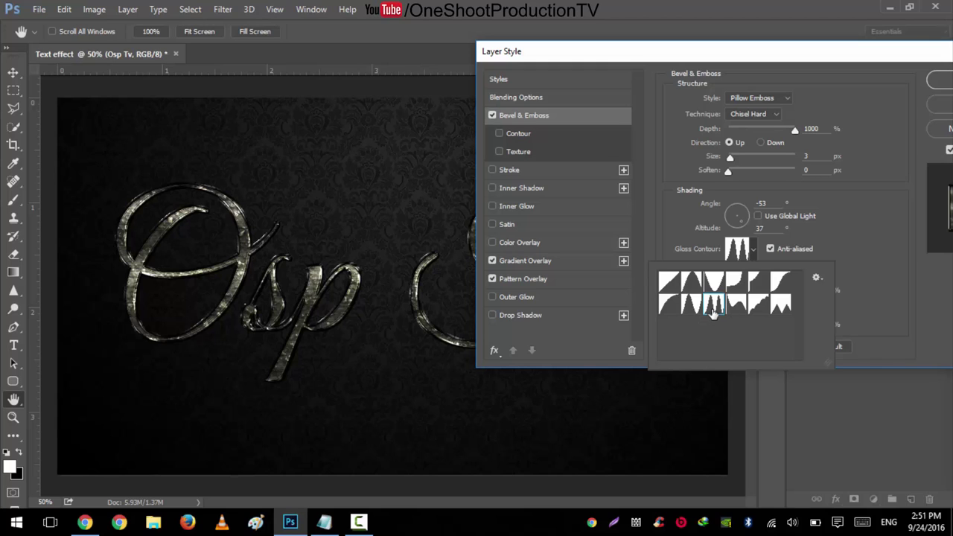
pyautogui.doubleClick(713, 313)
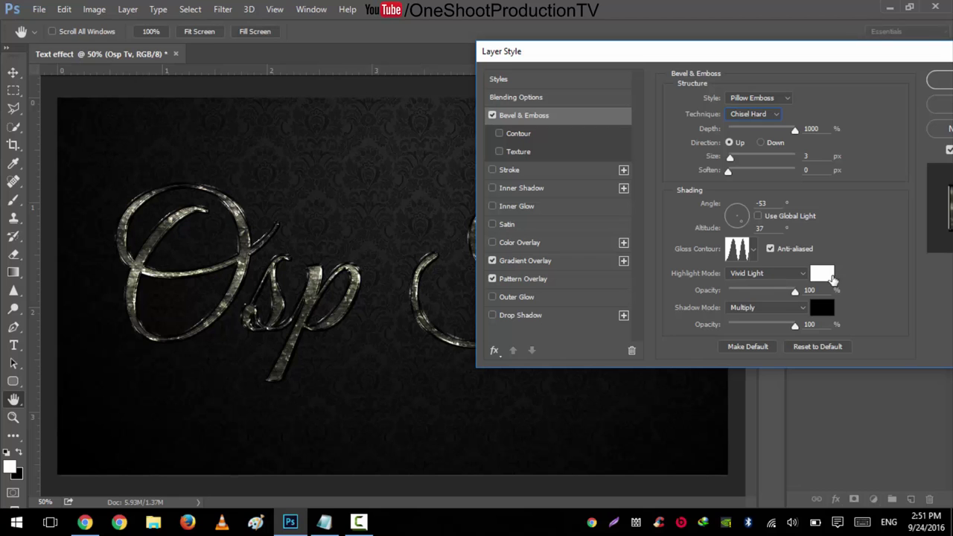
pyautogui.click(822, 276)
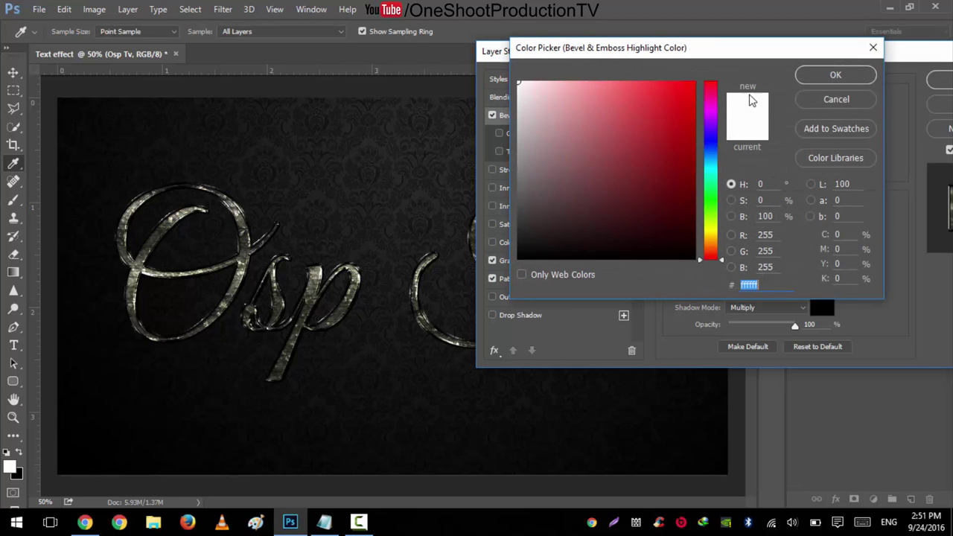
pyautogui.click(838, 76)
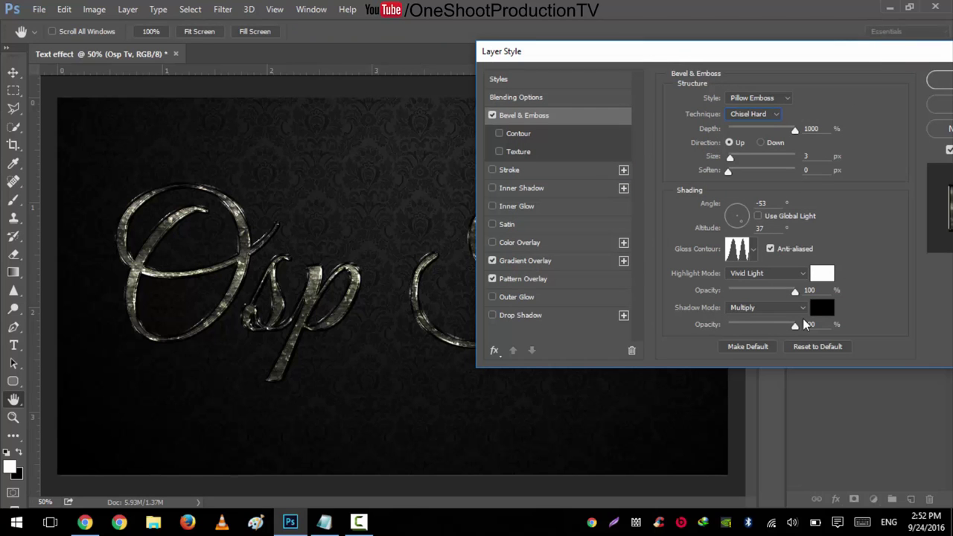
pyautogui.click(822, 308)
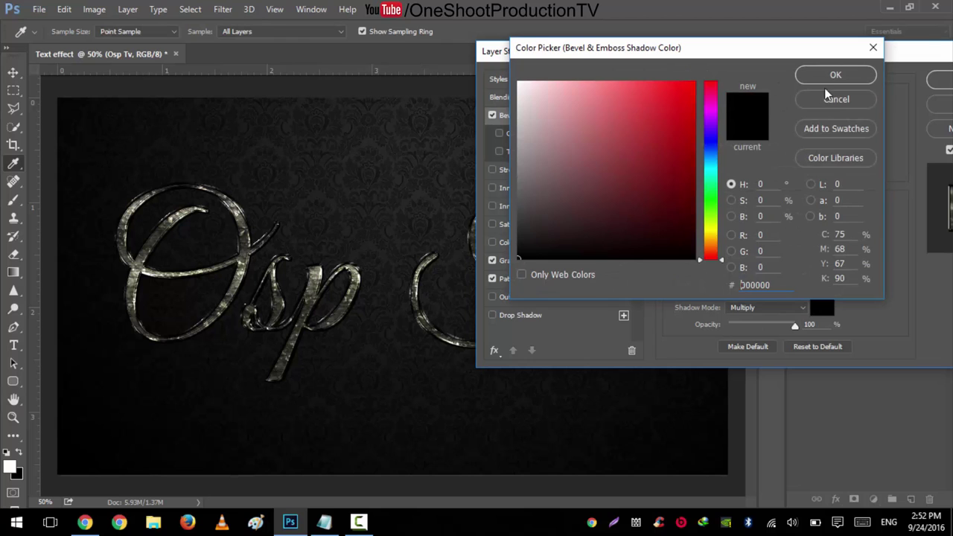
pyautogui.click(836, 75)
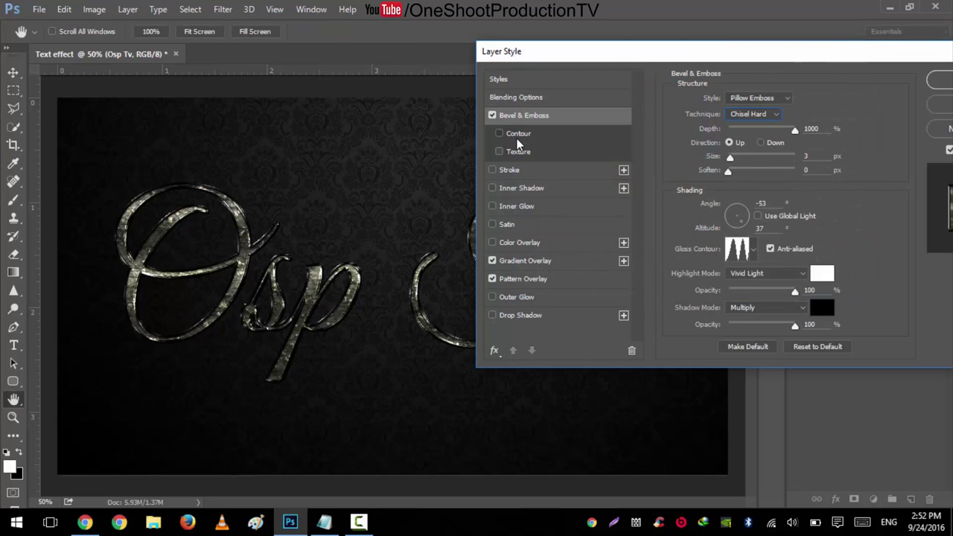
# Step: Turn on the bevel's Contour option and apply the Gaussian contour preset
pyautogui.click(520, 135)
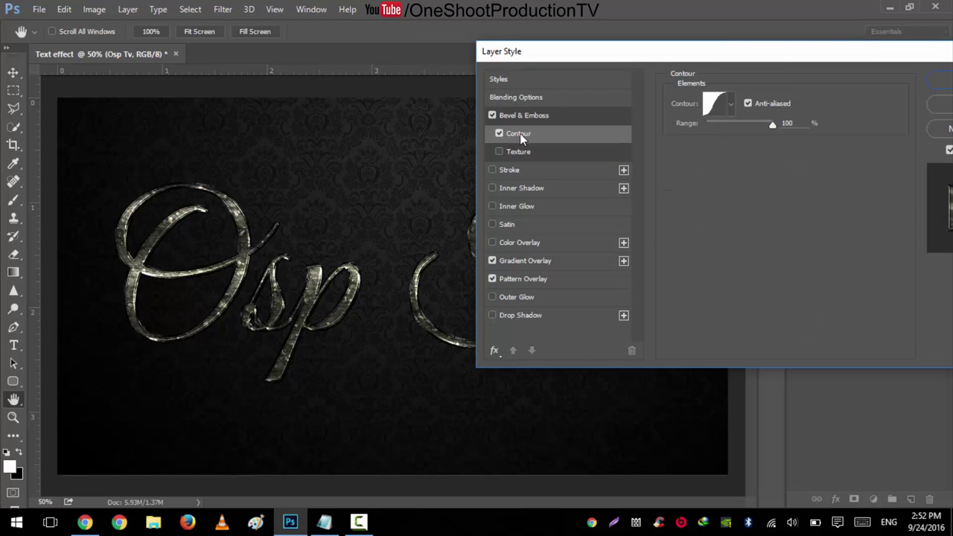
pyautogui.click(732, 108)
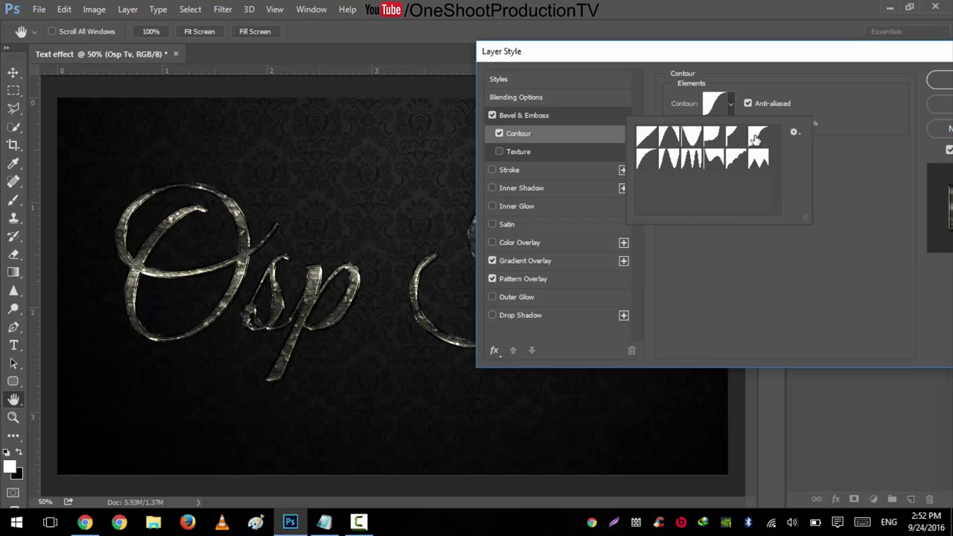
pyautogui.click(755, 138)
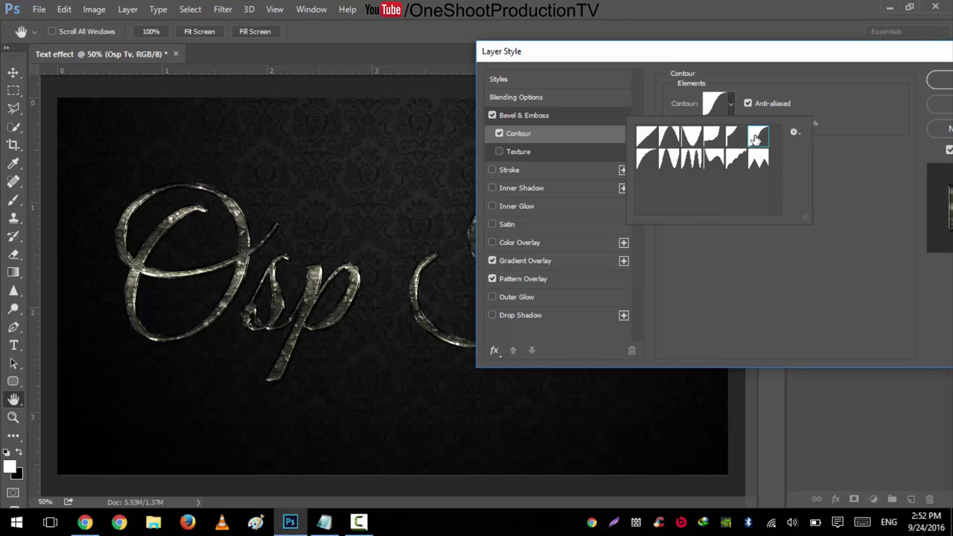
pyautogui.click(754, 241)
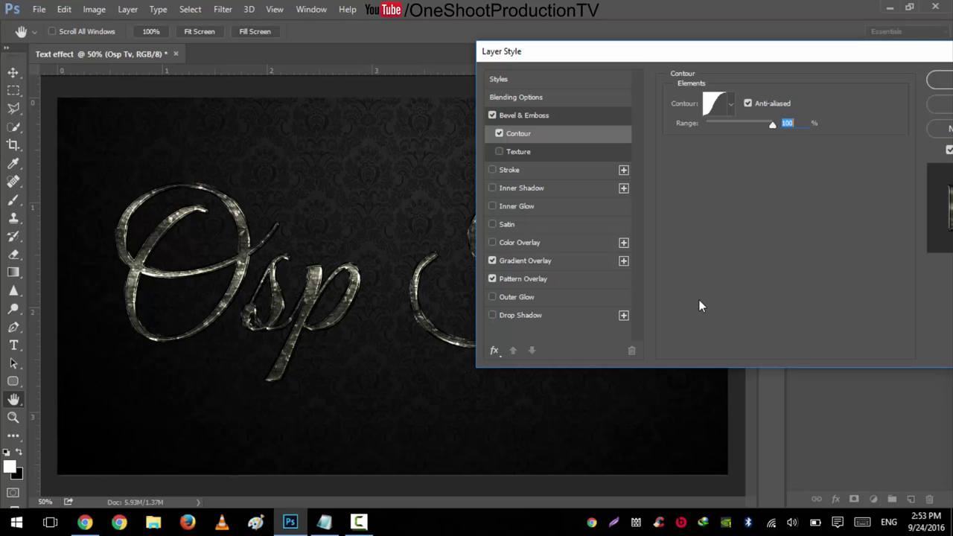
# Step: Add a brown #775816 Outer Glow at Normal blend mode and enable the Stroke effect
pyautogui.click(520, 297)
pyautogui.click(754, 97)
pyautogui.click(754, 97)
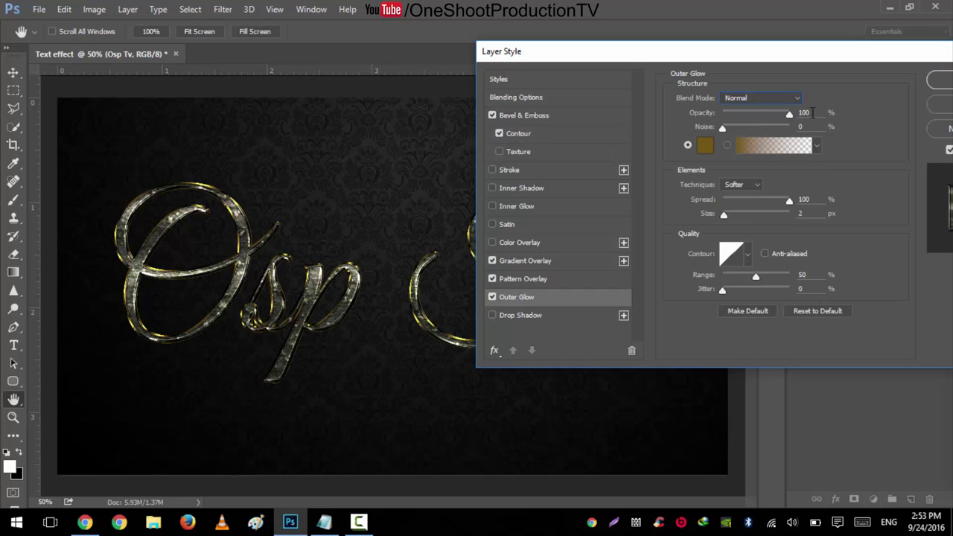
pyautogui.click(705, 147)
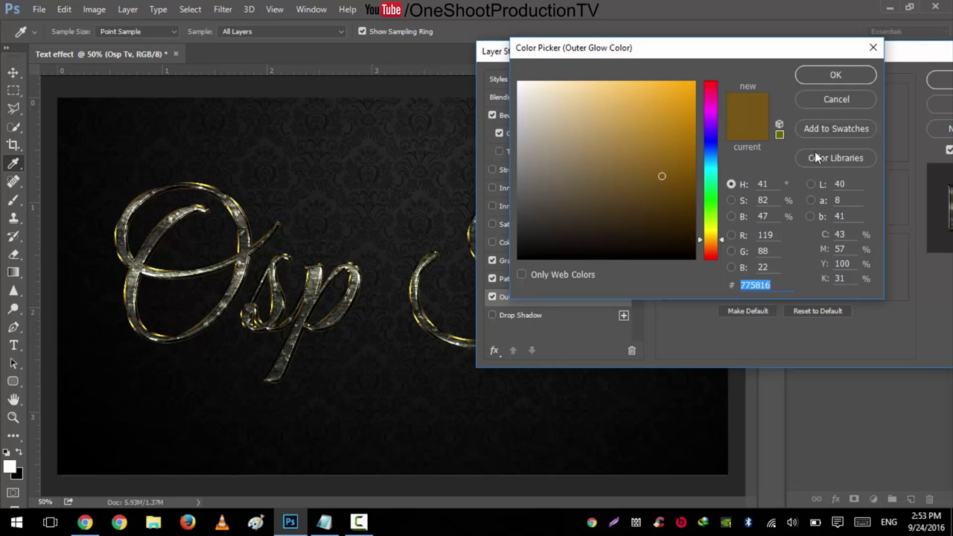
pyautogui.click(836, 76)
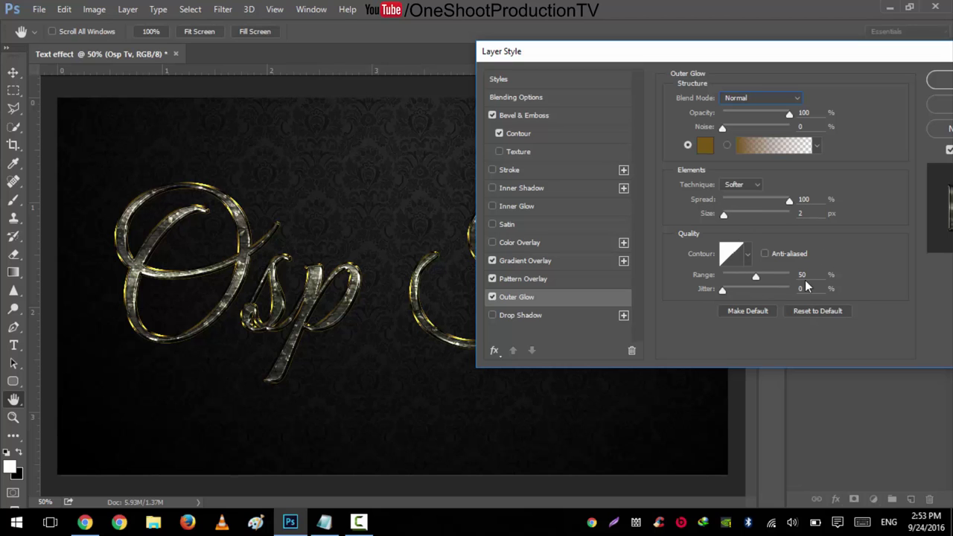
pyautogui.click(512, 172)
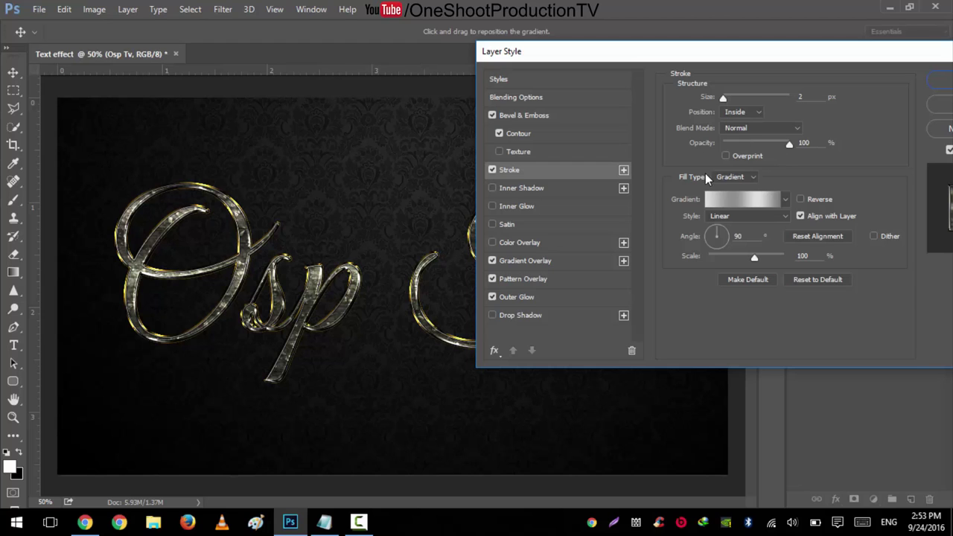
# Step: Switch the stroke's Fill Type from Color to Gradient
pyautogui.click(733, 177)
pyautogui.click(734, 177)
pyautogui.click(726, 192)
pyautogui.click(738, 200)
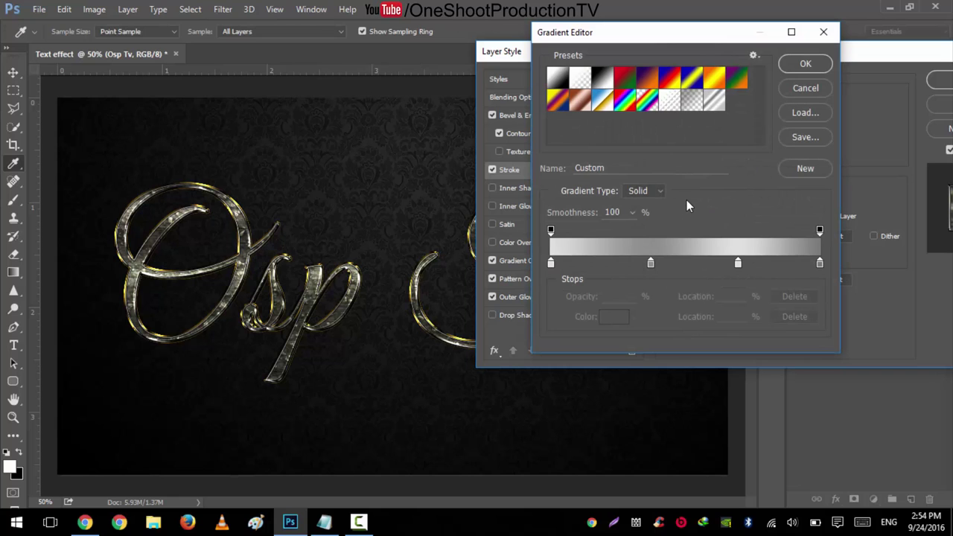
# Step: Set gradient stops to e0e0e0, 8e8e8e at 37%, e0e0e0 at 70%, 7a7a7a at 100%
pyautogui.doubleClick(550, 264)
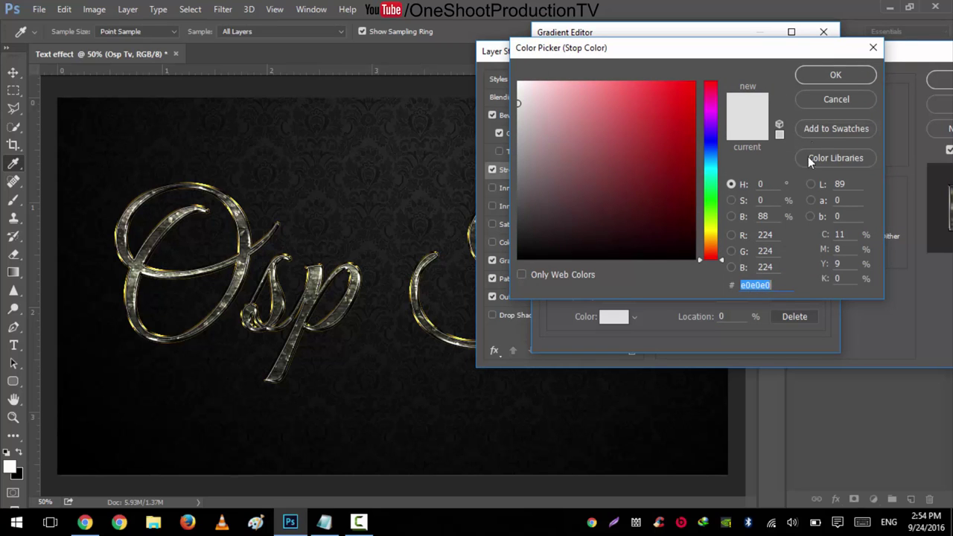
pyautogui.click(824, 77)
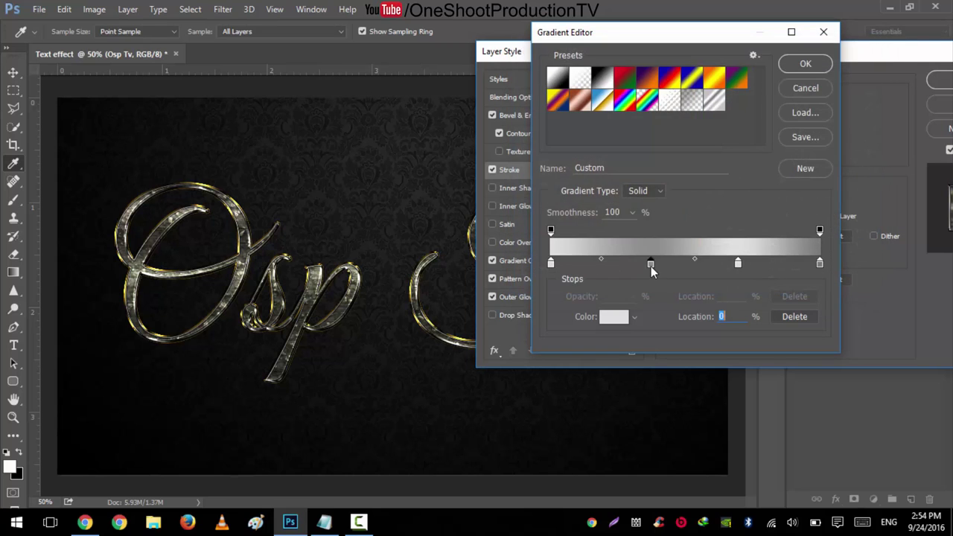
pyautogui.doubleClick(650, 267)
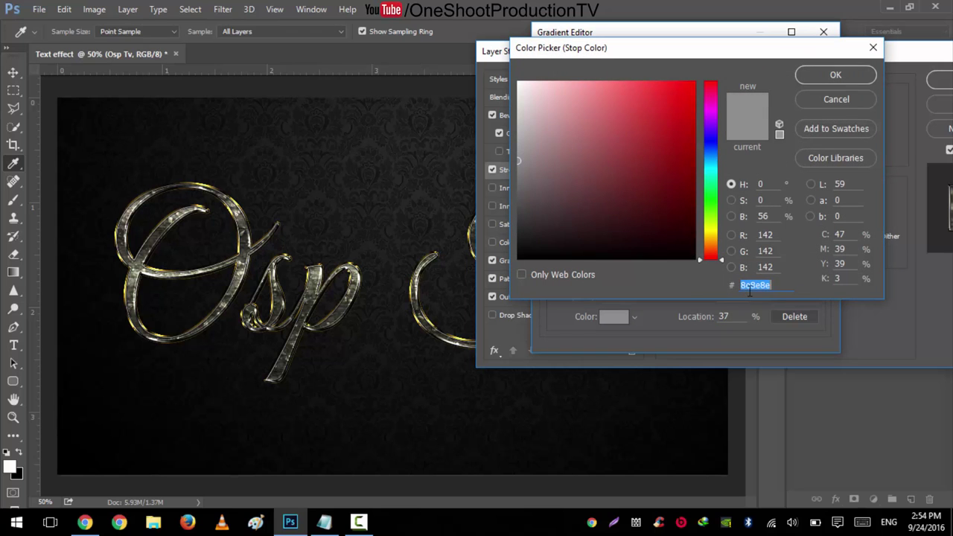
pyautogui.click(835, 77)
pyautogui.click(738, 265)
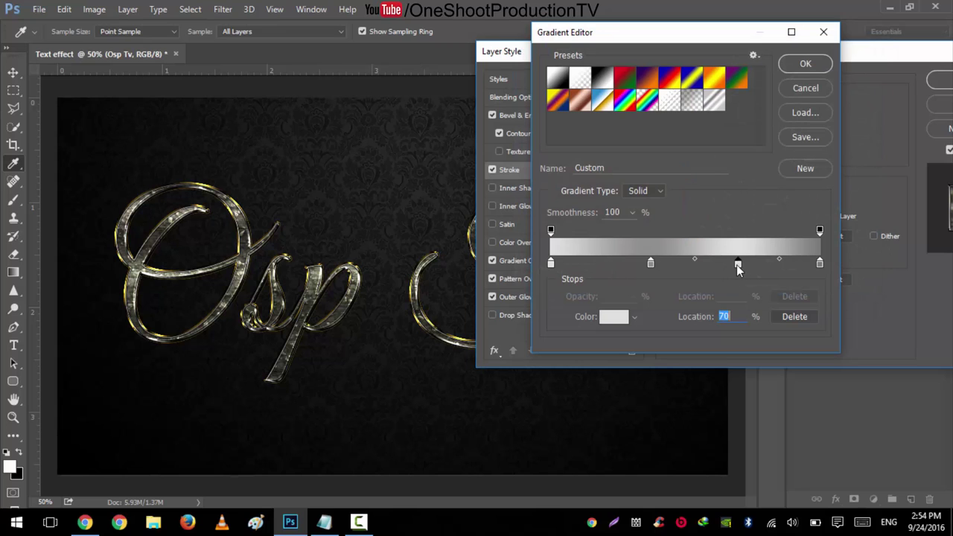
pyautogui.doubleClick(738, 265)
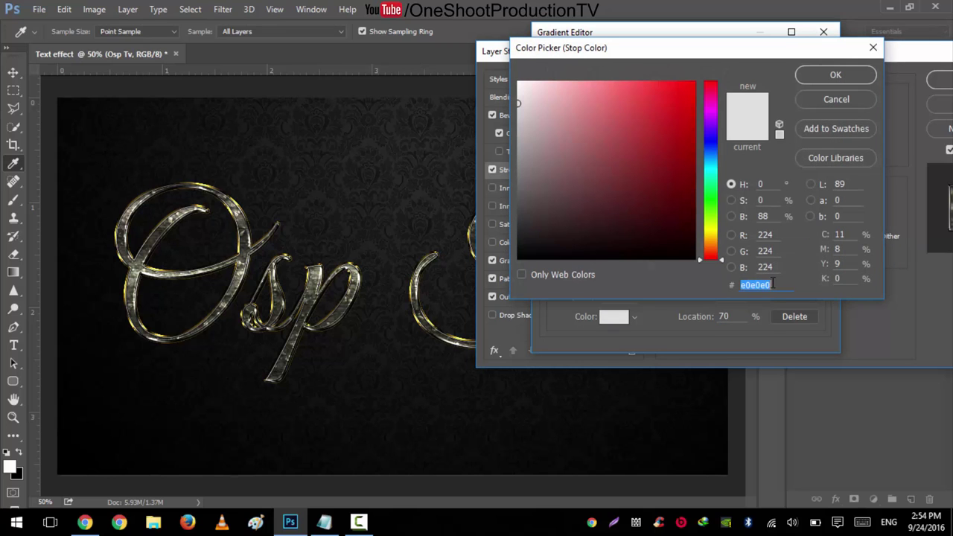
pyautogui.click(835, 74)
pyautogui.doubleClick(823, 265)
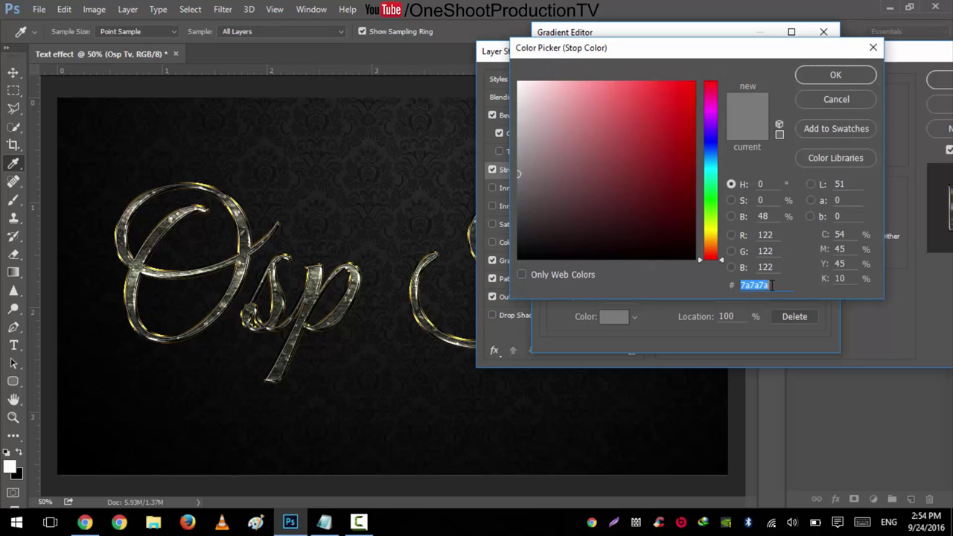
pyautogui.click(834, 75)
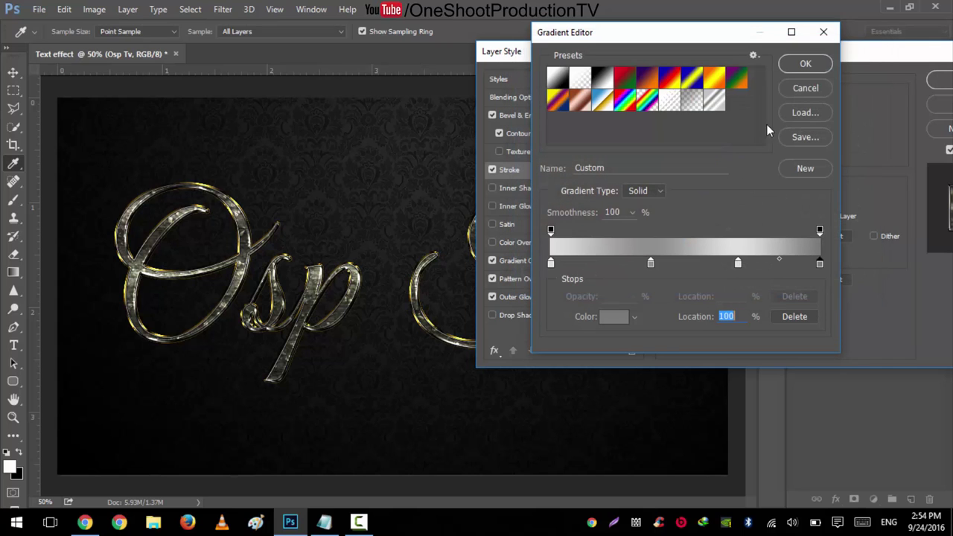
pyautogui.click(809, 68)
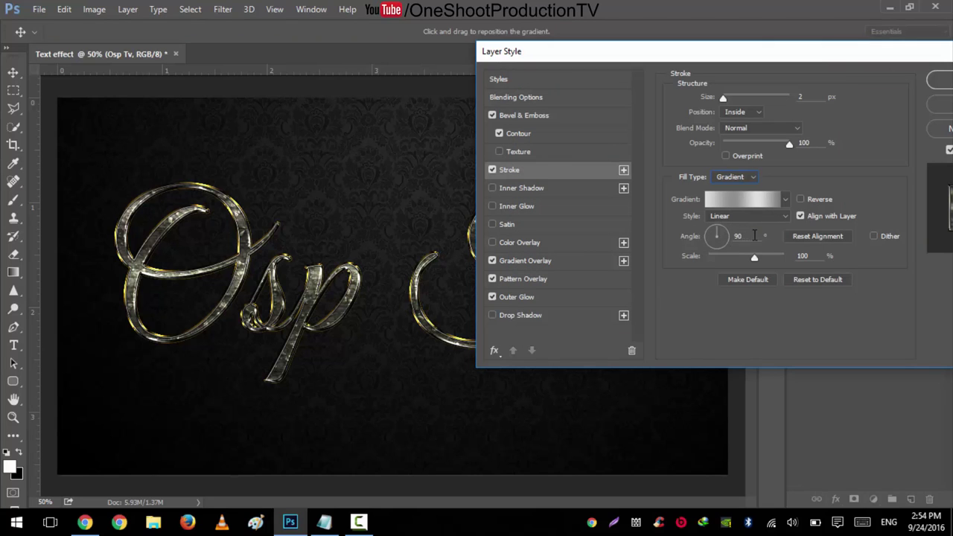
# Step: Enable a black Drop Shadow and raise its opacity to 90% and size to 27
pyautogui.click(702, 317)
pyautogui.click(519, 315)
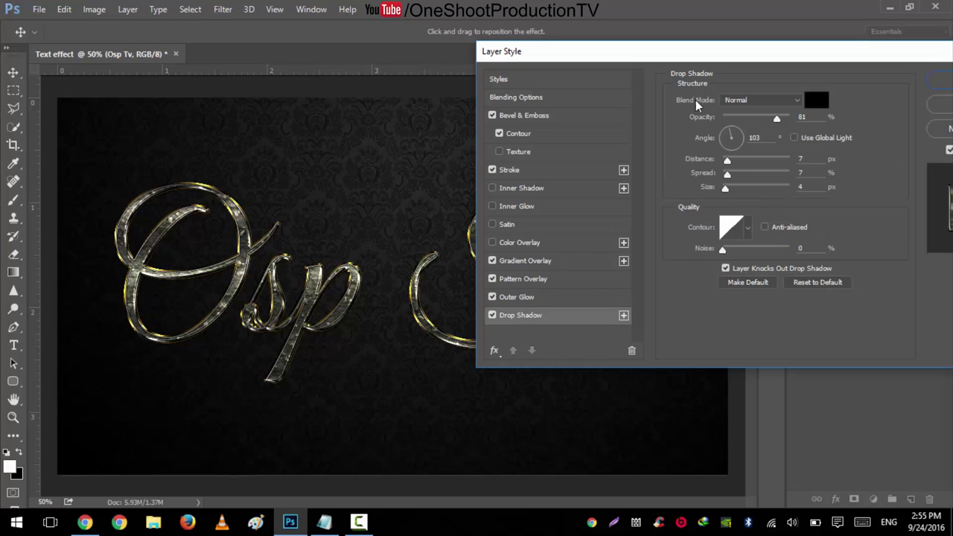
pyautogui.click(809, 119)
pyautogui.press('Up')
pyautogui.press('Up')
pyautogui.press('Up')
pyautogui.press('Up')
pyautogui.press('Up')
pyautogui.press('Up')
pyautogui.press('Up')
pyautogui.press('Up')
pyautogui.press('Up')
pyautogui.press('Up')
pyautogui.click(802, 187)
pyautogui.press('Up')
pyautogui.press('Up')
pyautogui.press('Up')
pyautogui.press('Up')
pyautogui.press('Up')
pyautogui.press('Up')
pyautogui.press('Up')
pyautogui.press('Up')
pyautogui.press('Up')
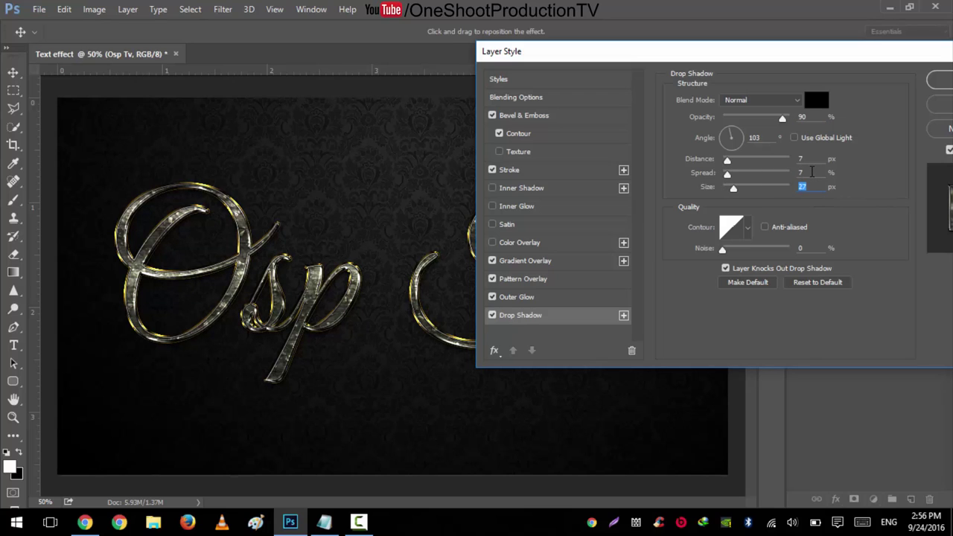
# Step: Set the drop shadow spread to 12 and apply all the layer effects
pyautogui.click(812, 172)
pyautogui.press('Up')
pyautogui.press('Up')
pyautogui.press('Up')
pyautogui.press('Up')
pyautogui.press('Up')
pyautogui.press('Up')
pyautogui.press('Up')
pyautogui.press('Up')
pyautogui.press('Up')
pyautogui.press('Up')
pyautogui.press('Up')
pyautogui.press('Up')
pyautogui.press('Up')
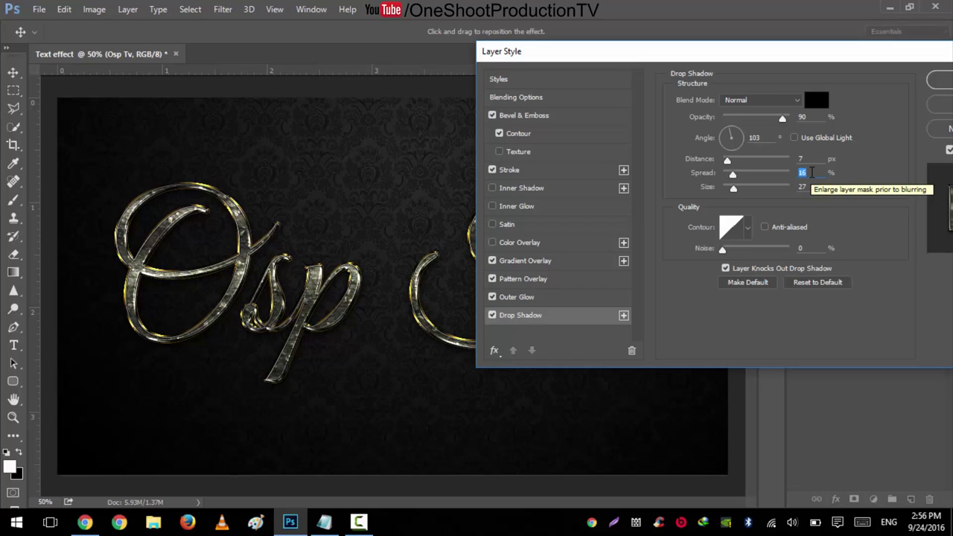
pyautogui.press('Down')
pyautogui.press('Down')
pyautogui.press('Down')
pyautogui.press('Down')
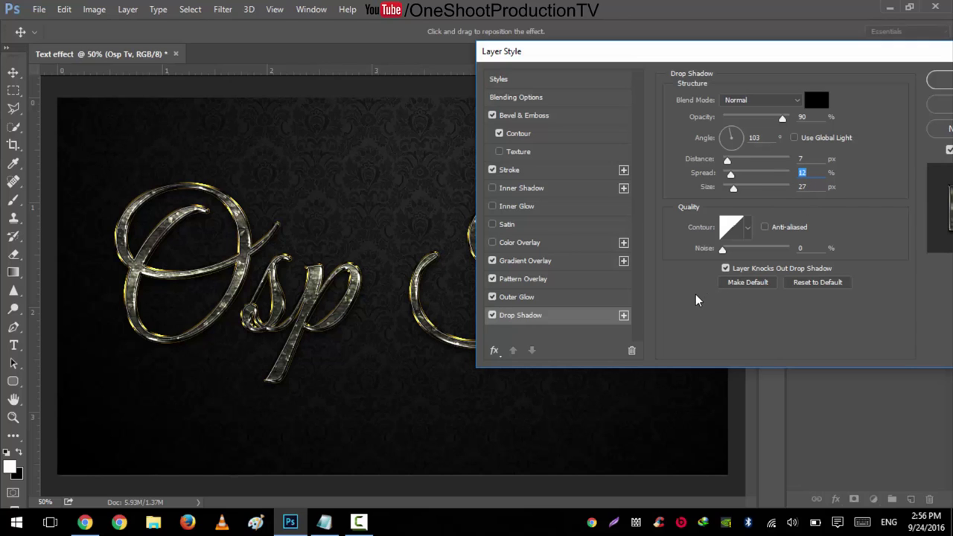
pyautogui.moveTo(711, 45); pyautogui.dragTo(661, 40)
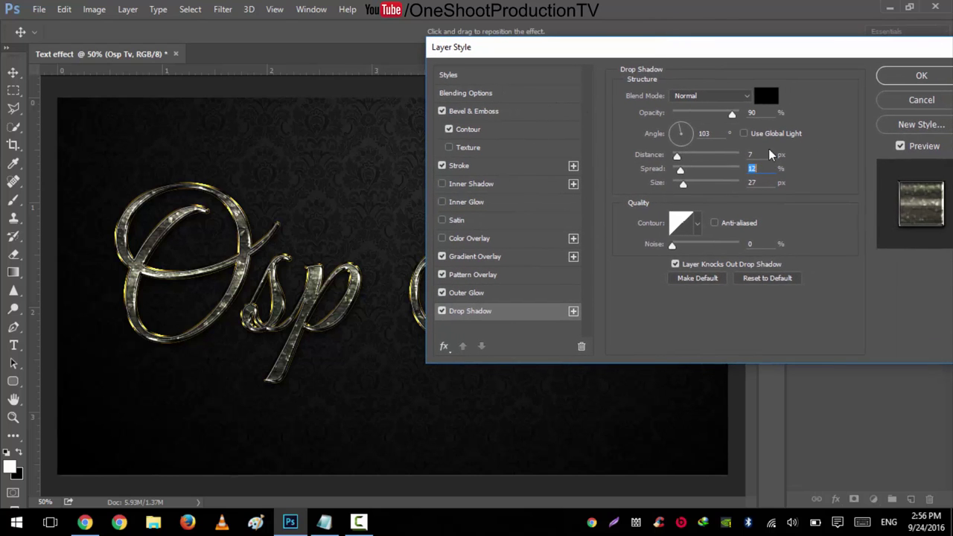
pyautogui.click(920, 77)
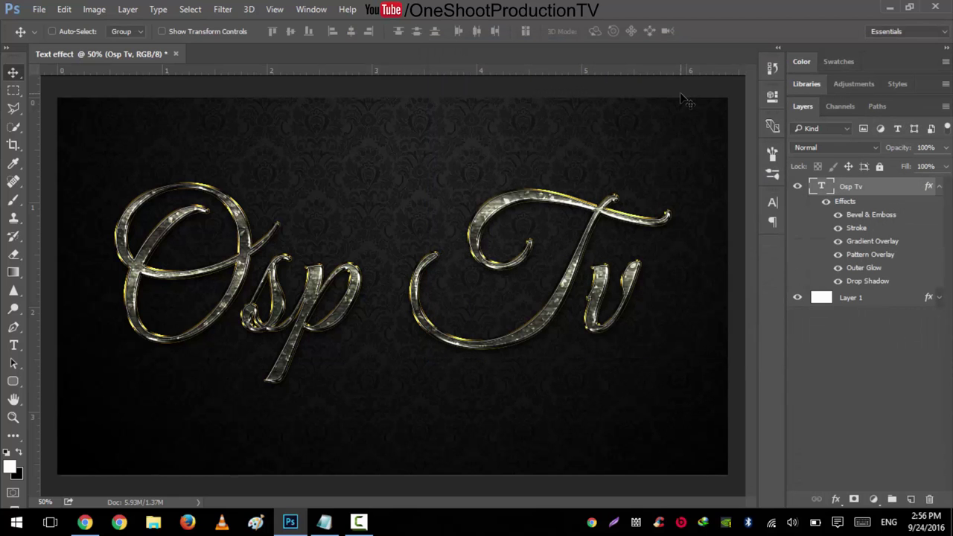
pyautogui.scroll(2, 363, 312)
pyautogui.scroll(2, 362, 311)
pyautogui.scroll(-1, 363, 313)
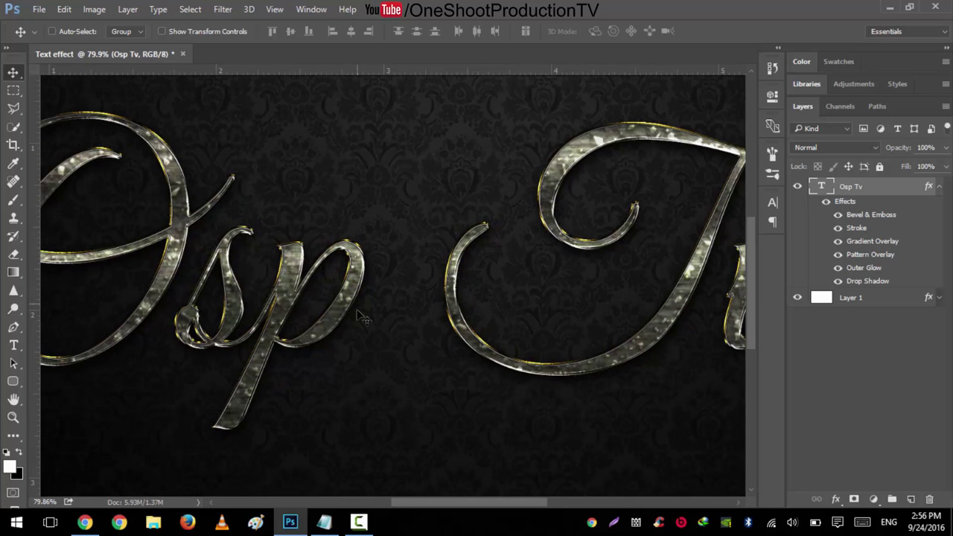
pyautogui.moveTo(407, 502); pyautogui.dragTo(387, 506)
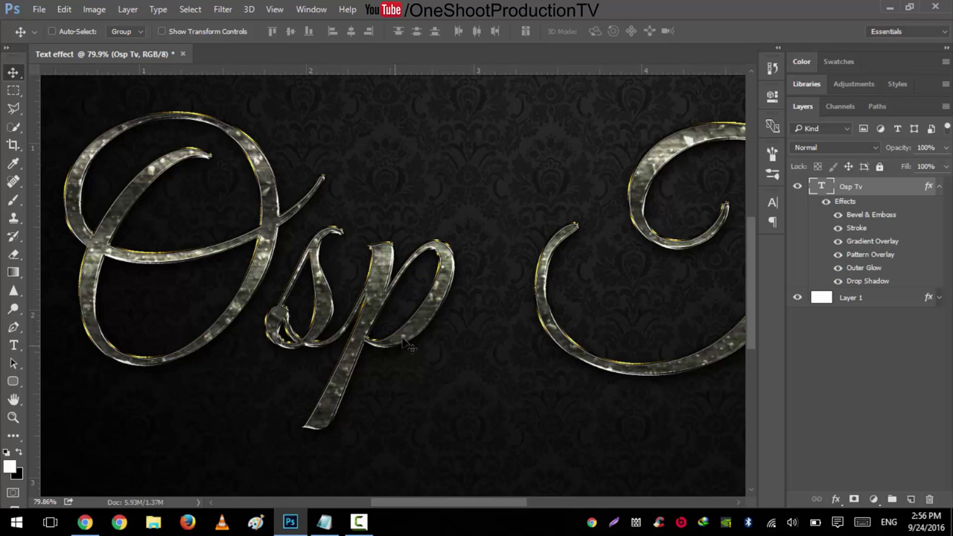
pyautogui.scroll(-2, 502, 277)
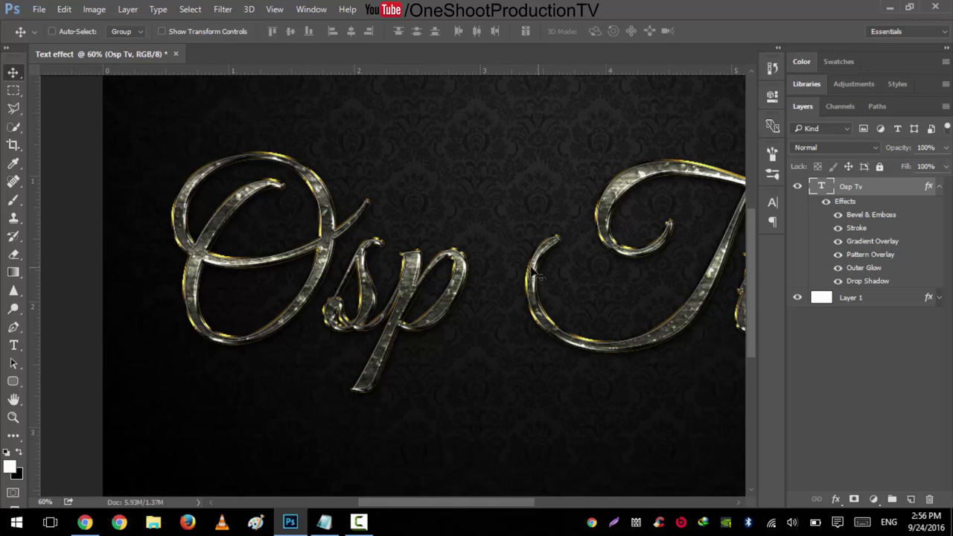
pyautogui.scroll(1, 431, 304)
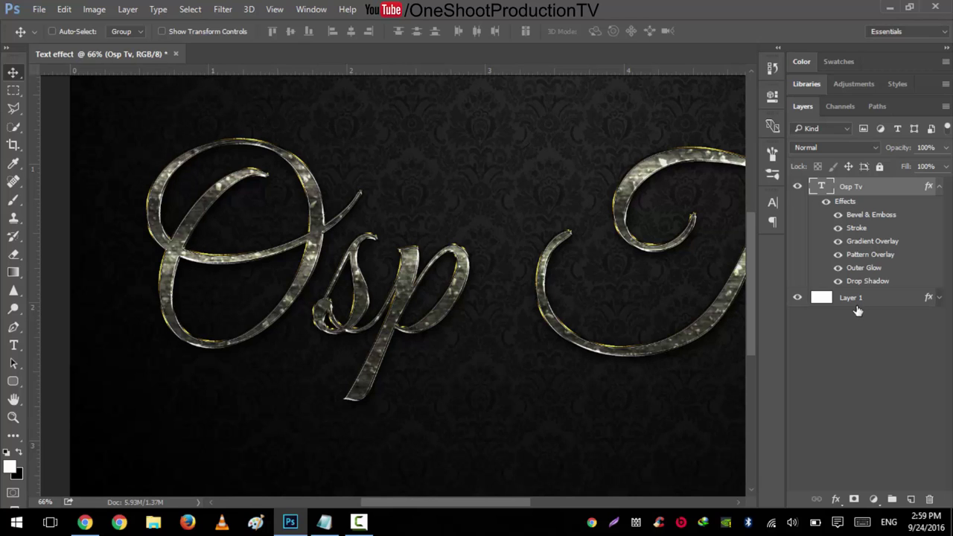
# Step: Change the text's Pattern Overlay scale from 200% to 100%
pyautogui.doubleClick(870, 255)
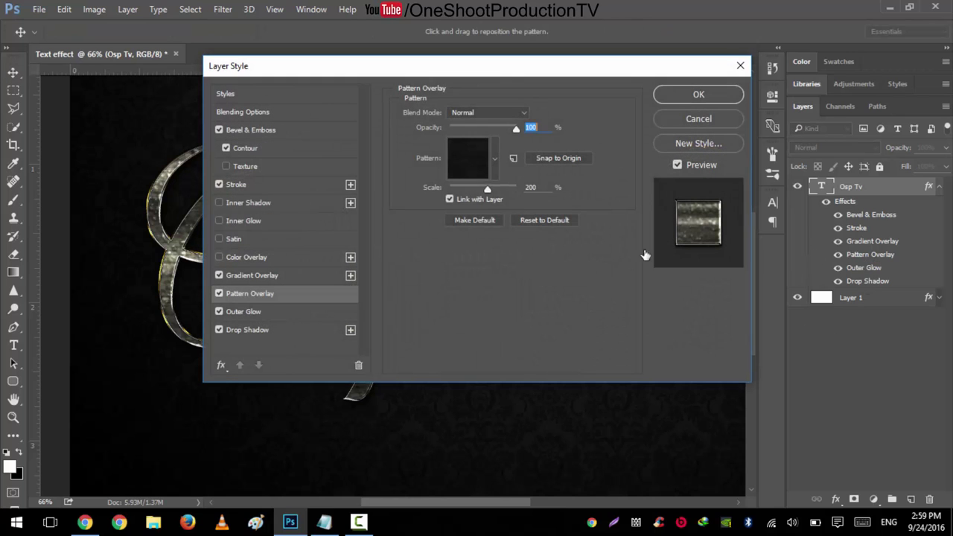
pyautogui.click(530, 188)
pyautogui.write('100')
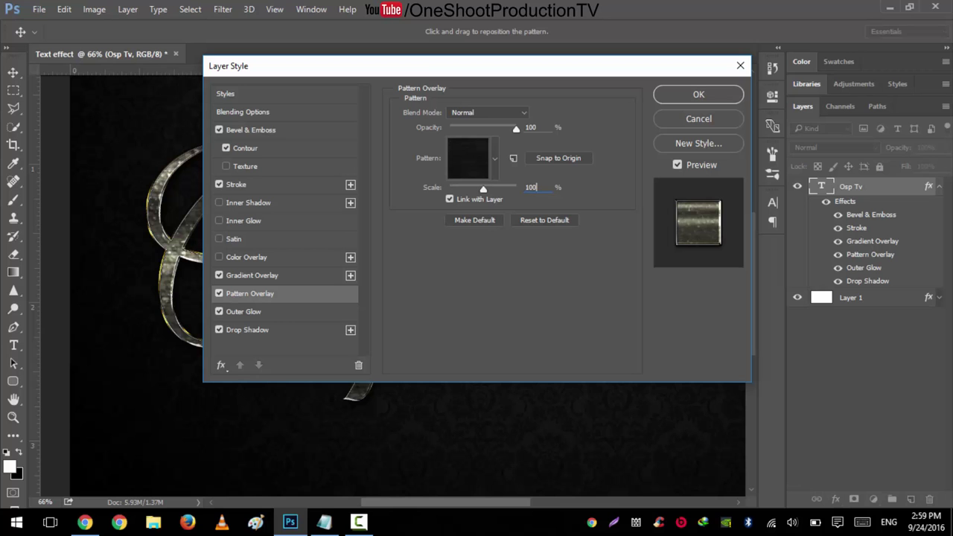
pyautogui.click(680, 99)
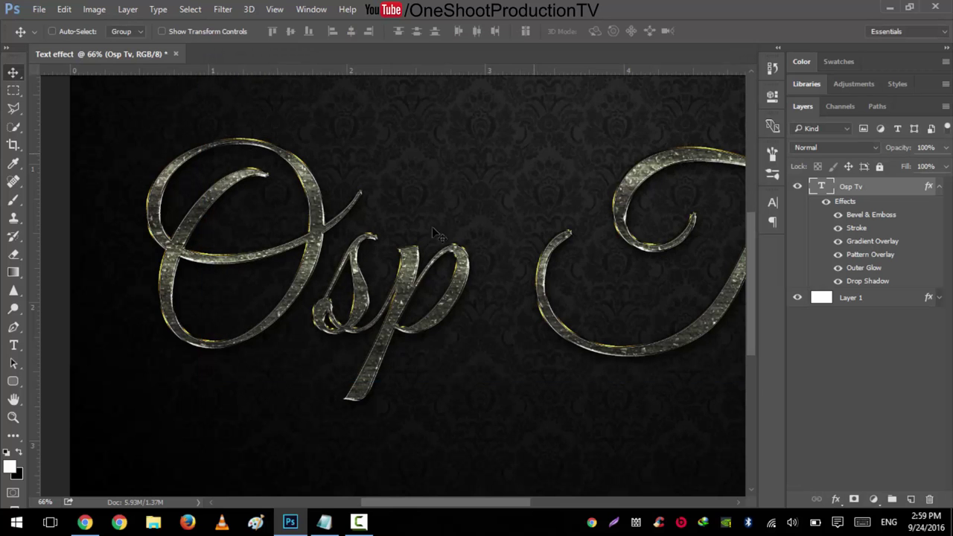
pyautogui.hotkey('ctrl', '0')
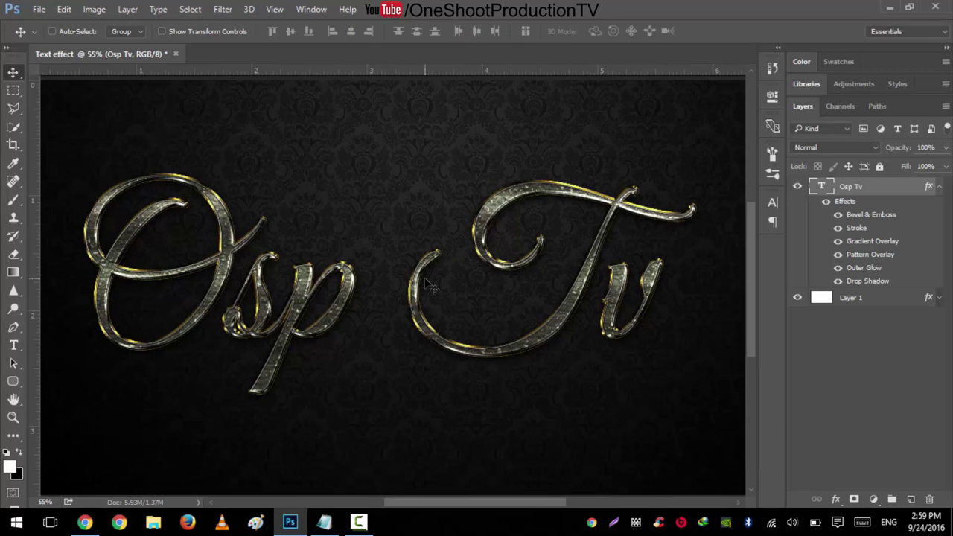
pyautogui.scroll(2, 430, 280)
pyautogui.scroll(-2, 430, 283)
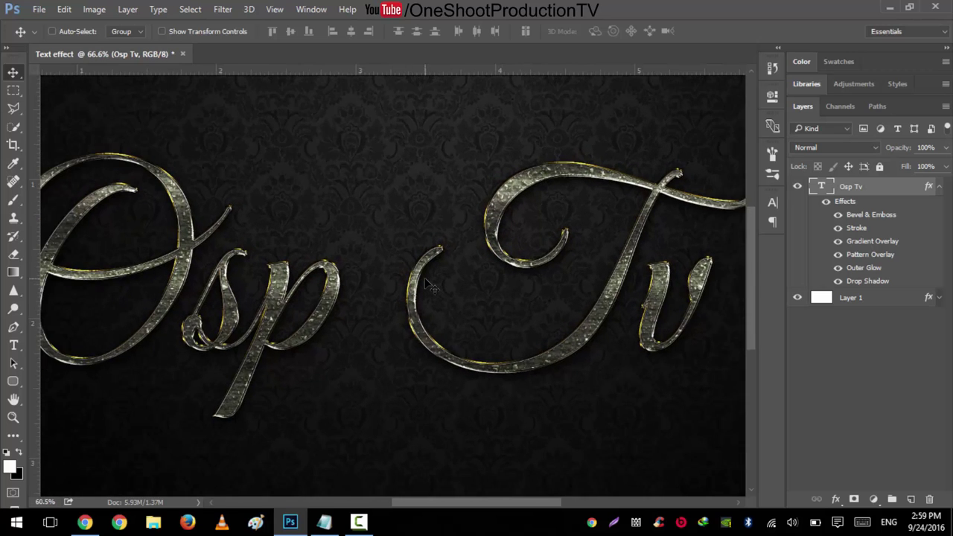
pyautogui.scroll(-1, 429, 284)
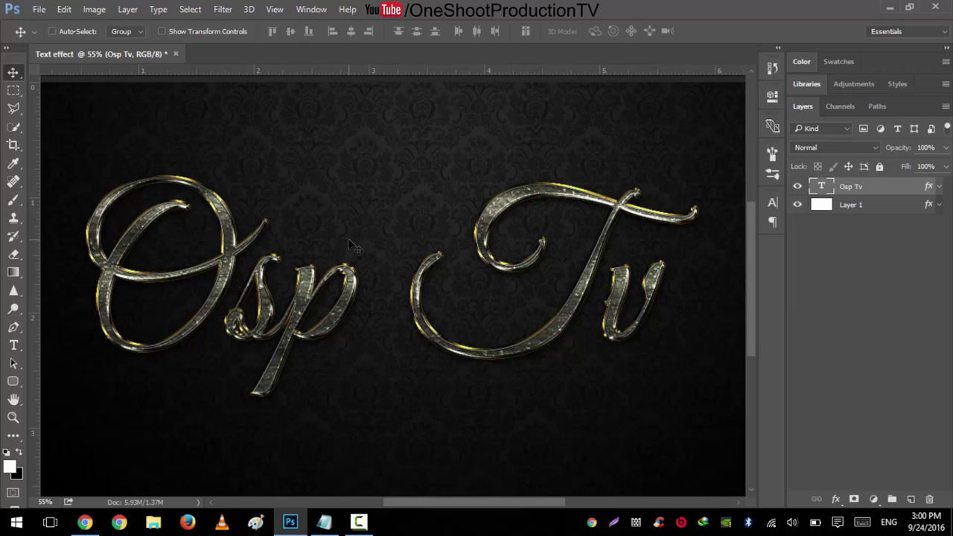
# Step: Save the text layer's combined effects as a new style named 'New effect'
pyautogui.click(836, 499)
pyautogui.click(846, 327)
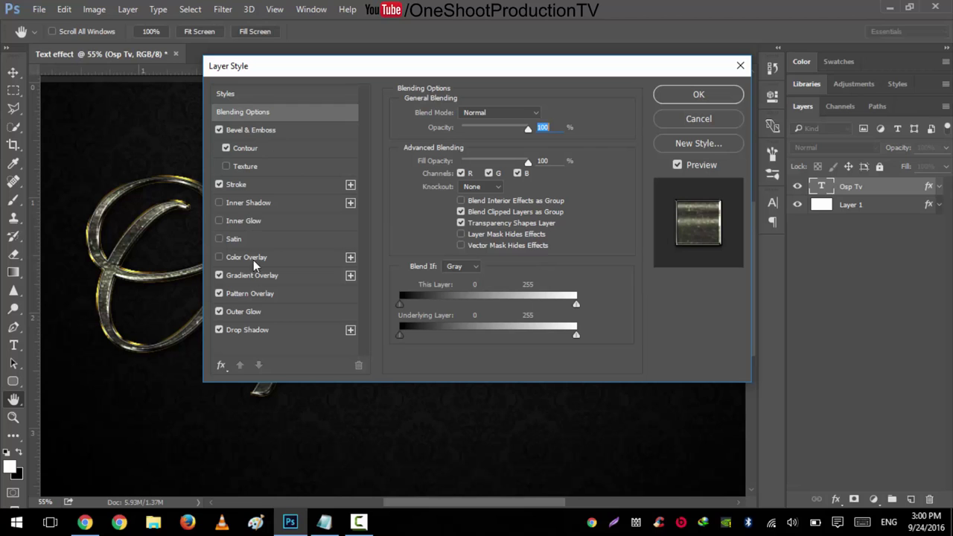
pyautogui.click(232, 93)
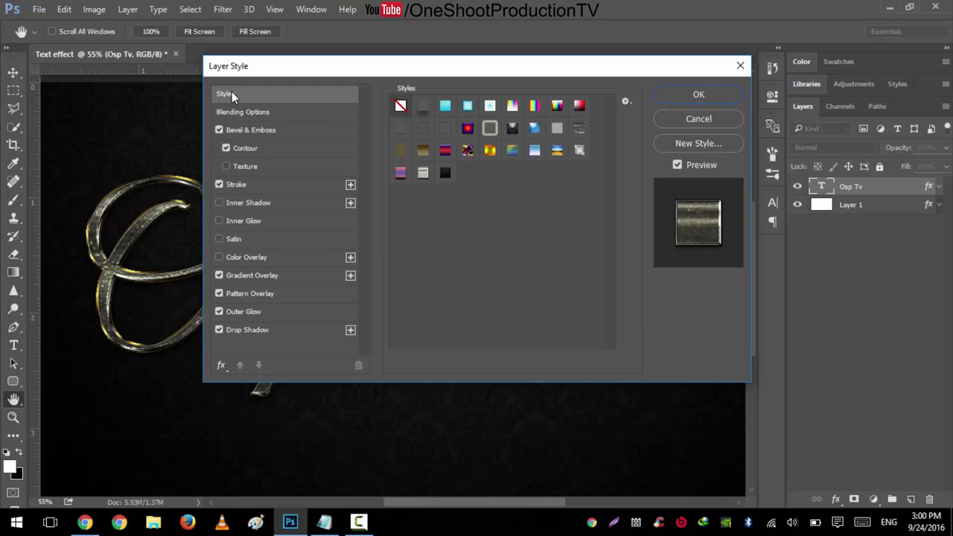
pyautogui.click(683, 146)
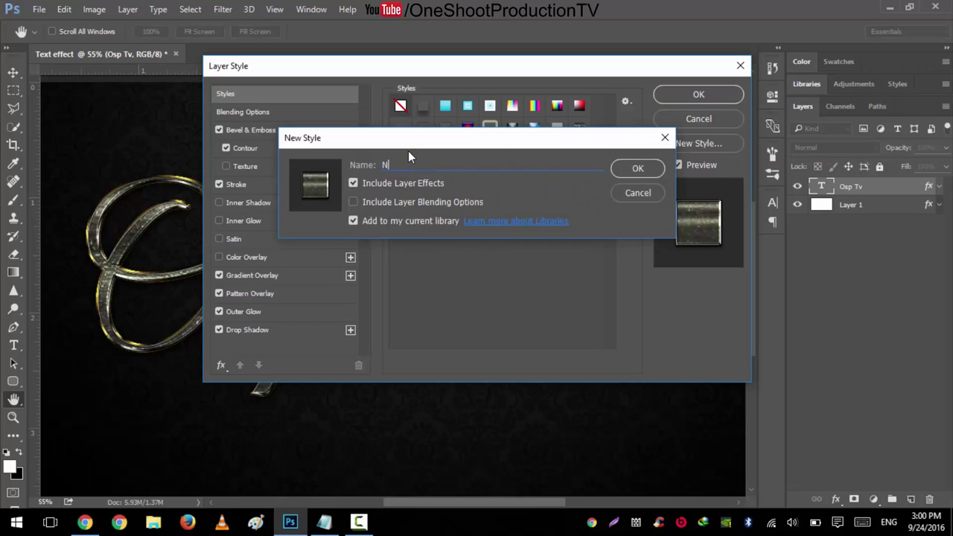
pyautogui.write('New effect')
pyautogui.click(638, 169)
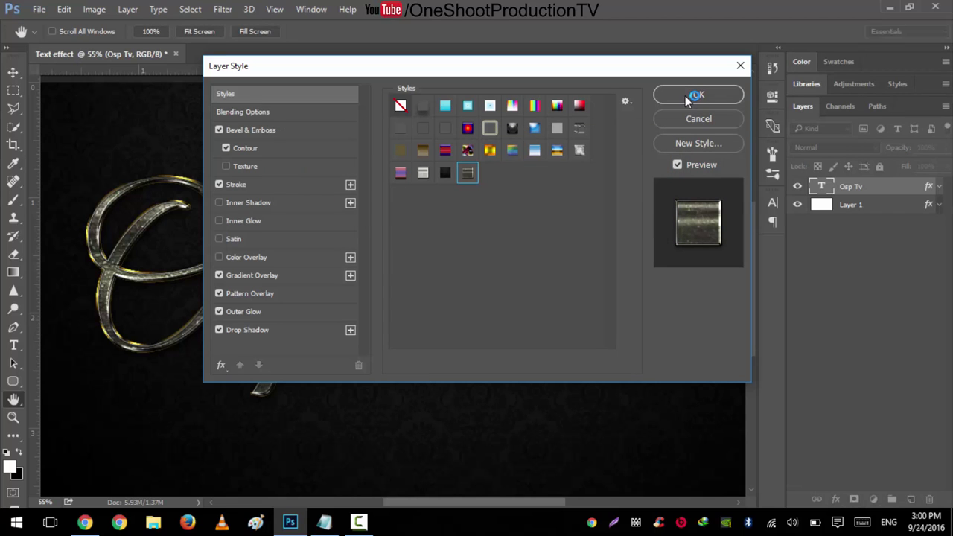
pyautogui.click(688, 97)
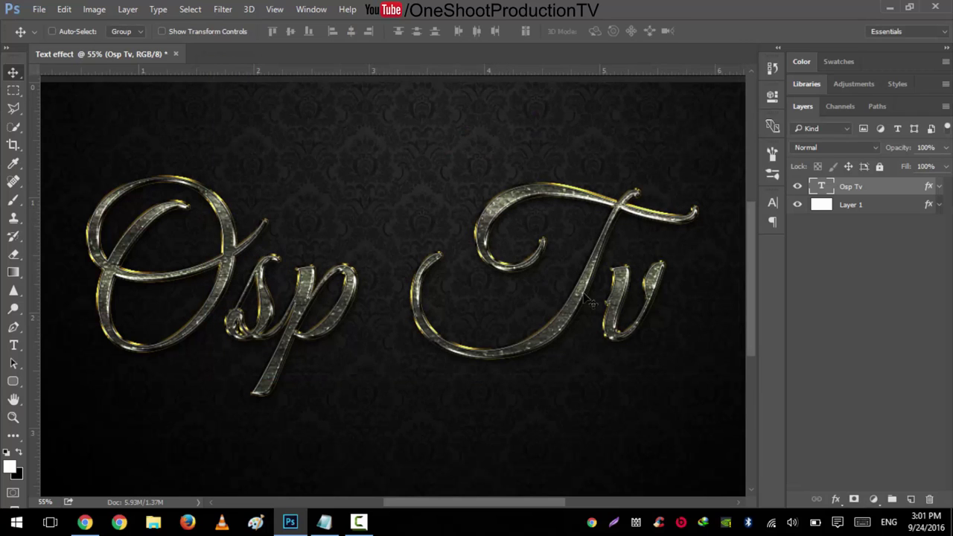
pyautogui.click(909, 499)
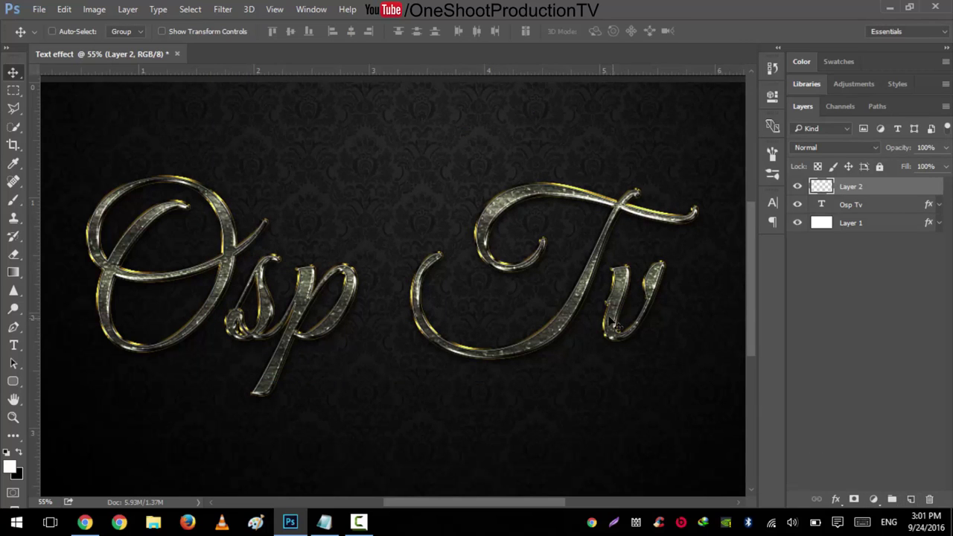
pyautogui.press('t')
pyautogui.click(382, 140)
pyautogui.write('Us')
pyautogui.click(13, 72)
pyautogui.moveTo(394, 122); pyautogui.dragTo(369, 215)
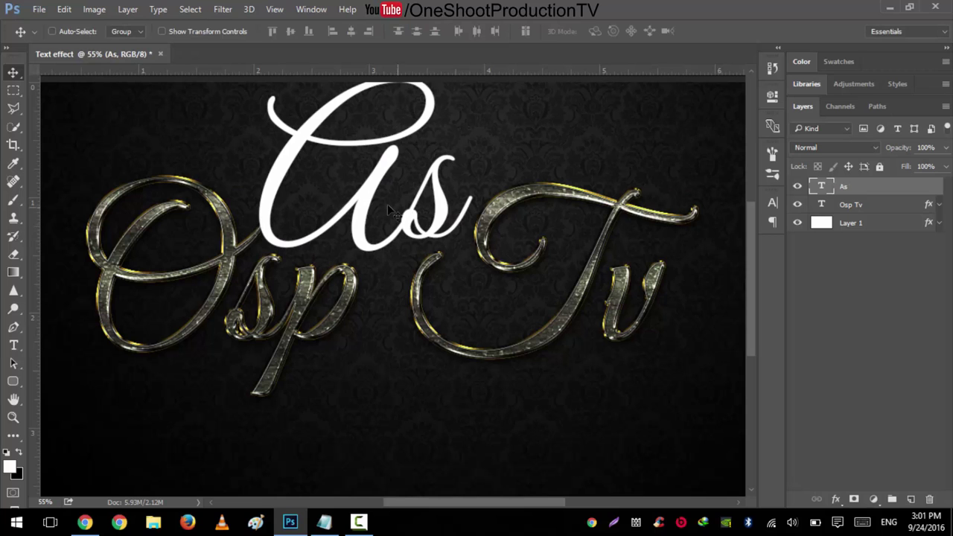
pyautogui.doubleClick(885, 194)
pyautogui.moveTo(423, 83); pyautogui.dragTo(581, 88)
pyautogui.click(402, 110)
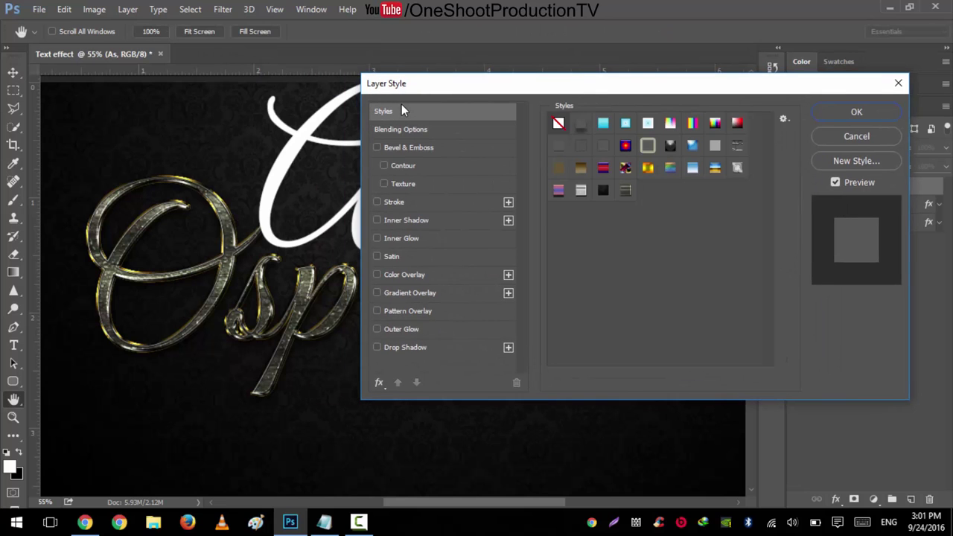
pyautogui.moveTo(401, 83); pyautogui.dragTo(339, 232)
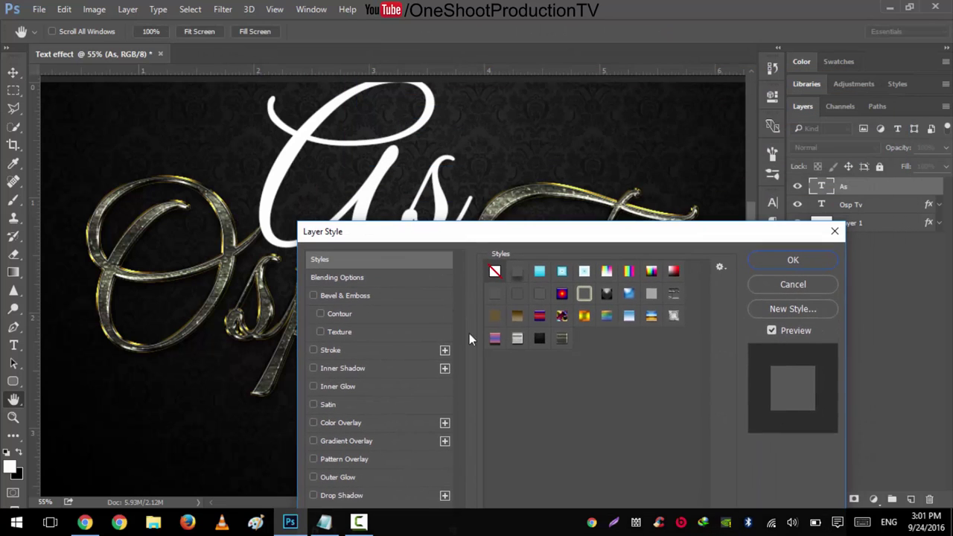
pyautogui.click(562, 339)
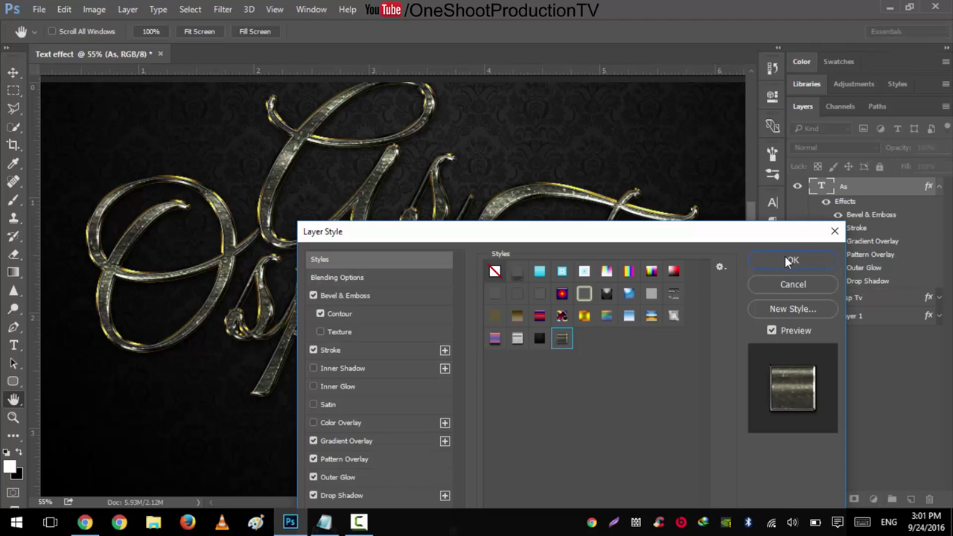
pyautogui.click(788, 260)
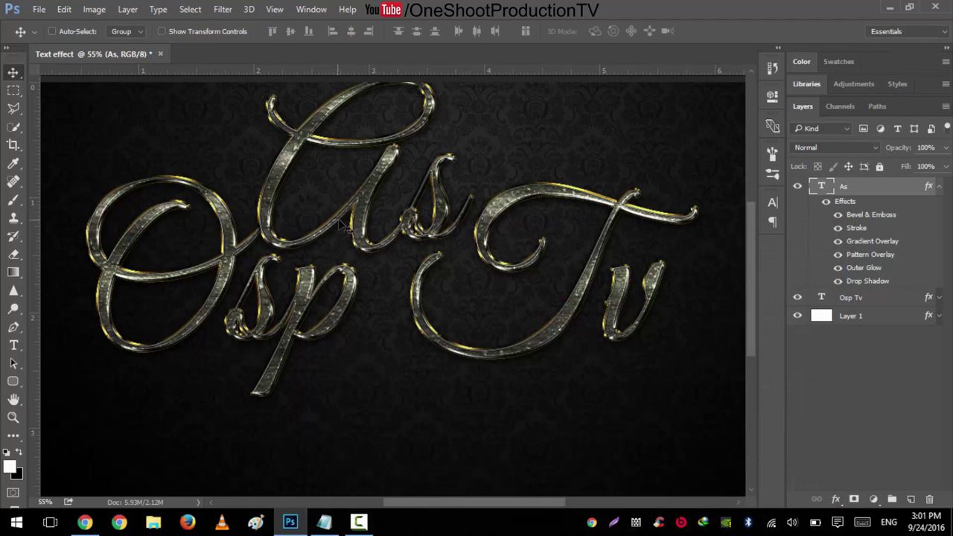
# Step: Delete the test As layer and save Layer 1's background effects as style 'tg'
pyautogui.press('Delete')
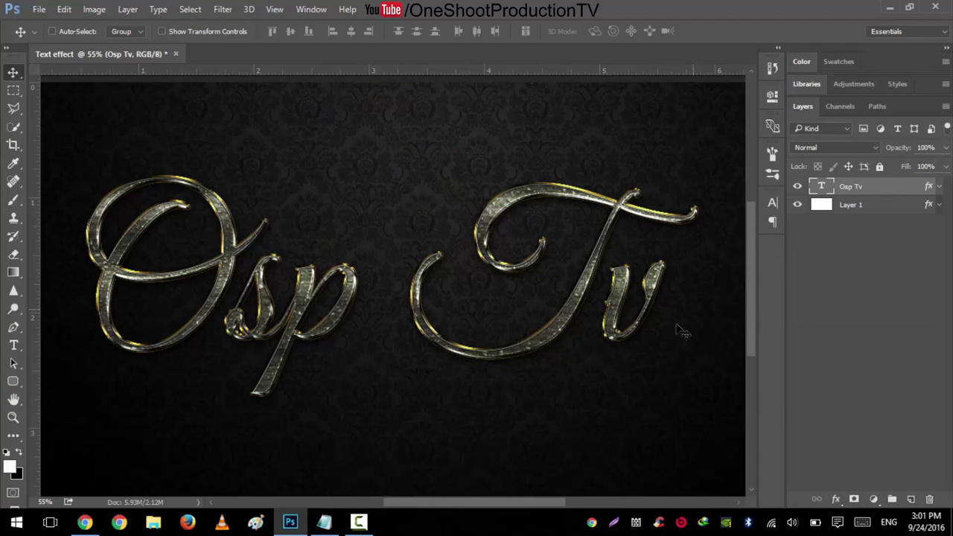
pyautogui.click(829, 210)
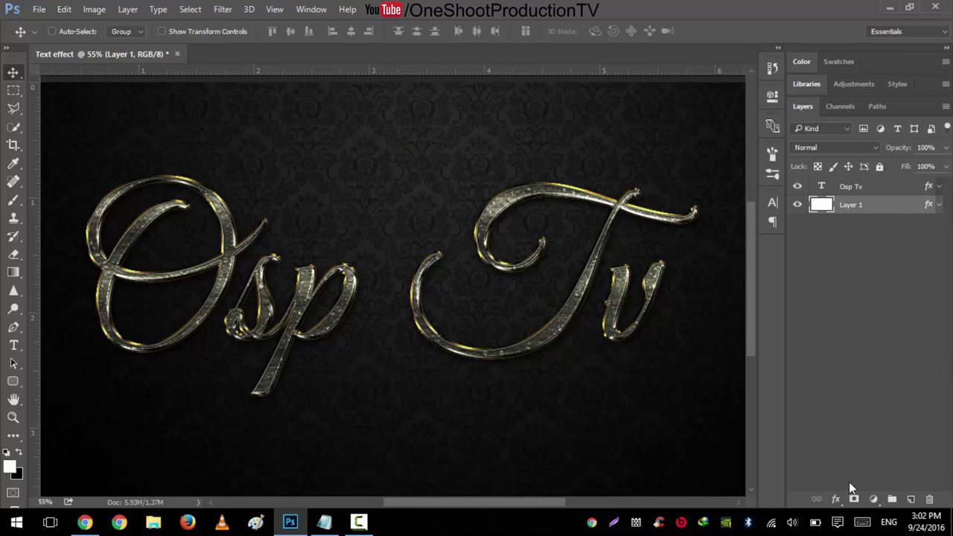
pyautogui.click(835, 499)
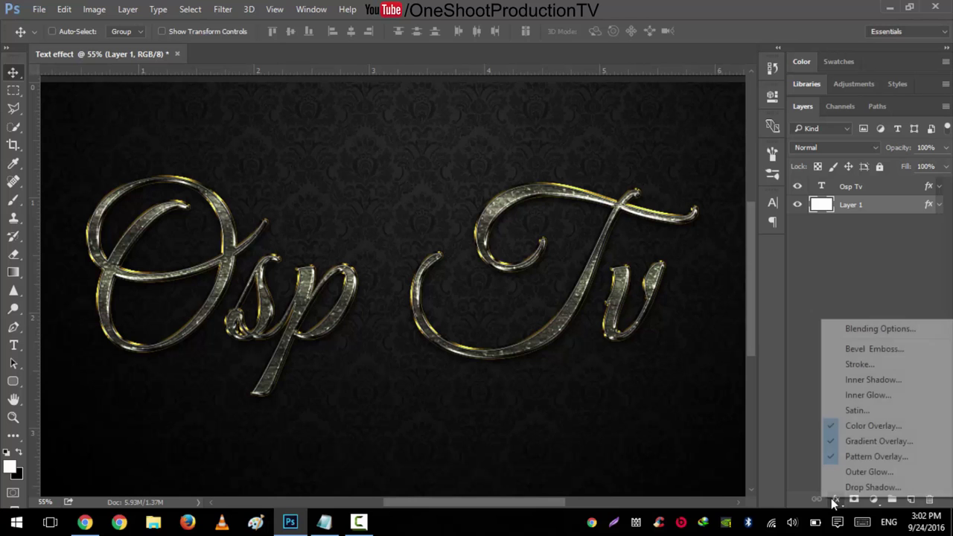
pyautogui.click(860, 334)
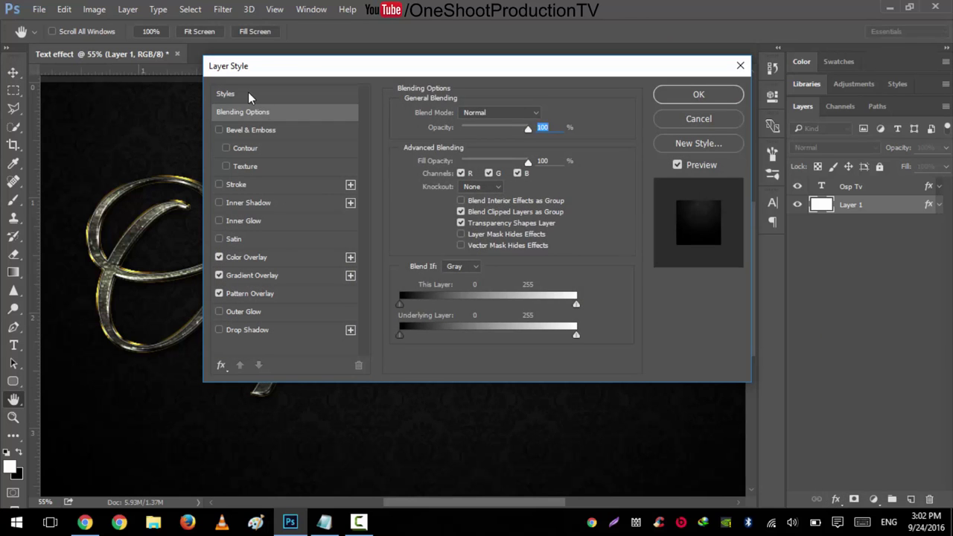
pyautogui.click(248, 93)
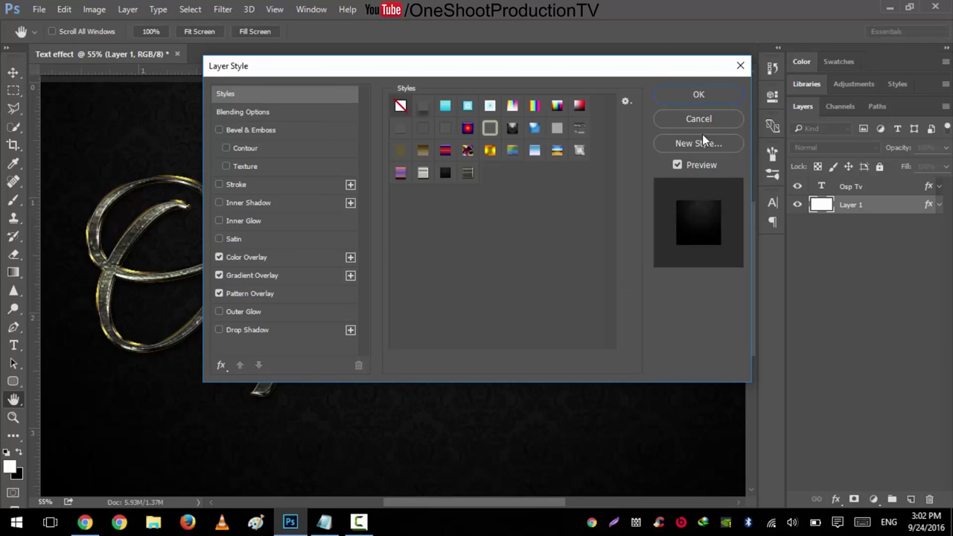
pyautogui.click(699, 143)
pyautogui.write('tg')
pyautogui.click(618, 170)
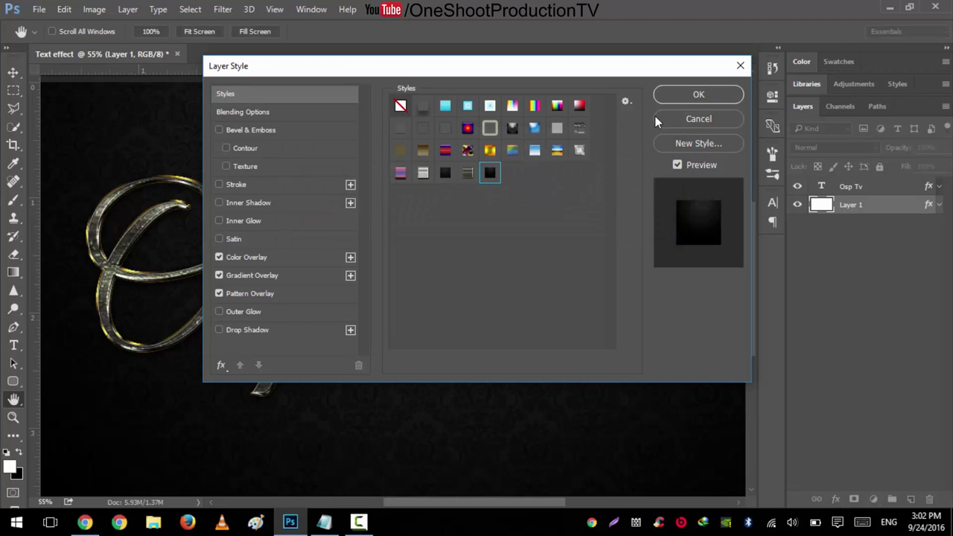
pyautogui.click(684, 95)
pyautogui.click(841, 298)
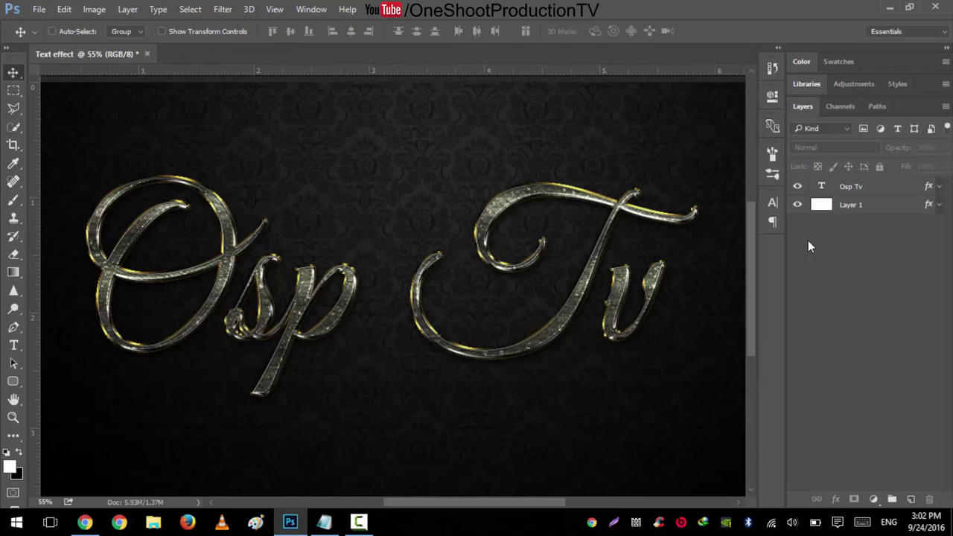
# Step: Hide Layer 1 and add a new Layer 2 filled with white
pyautogui.click(795, 206)
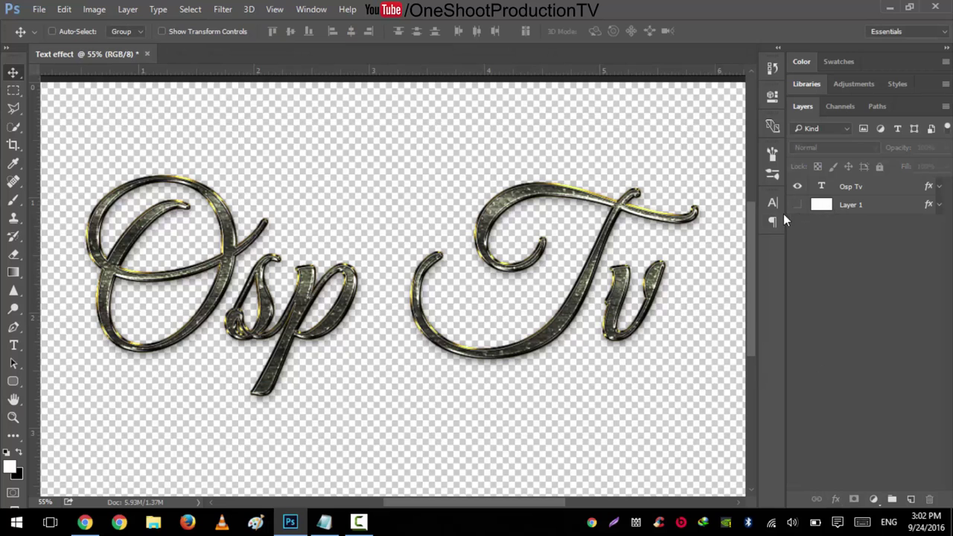
pyautogui.click(847, 213)
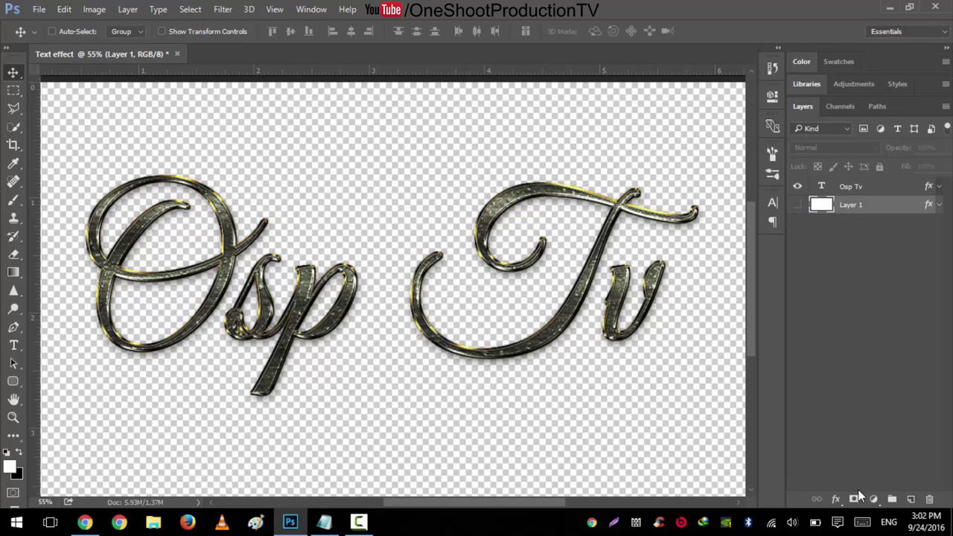
pyautogui.click(911, 498)
pyautogui.hotkey('shift', 'F5')
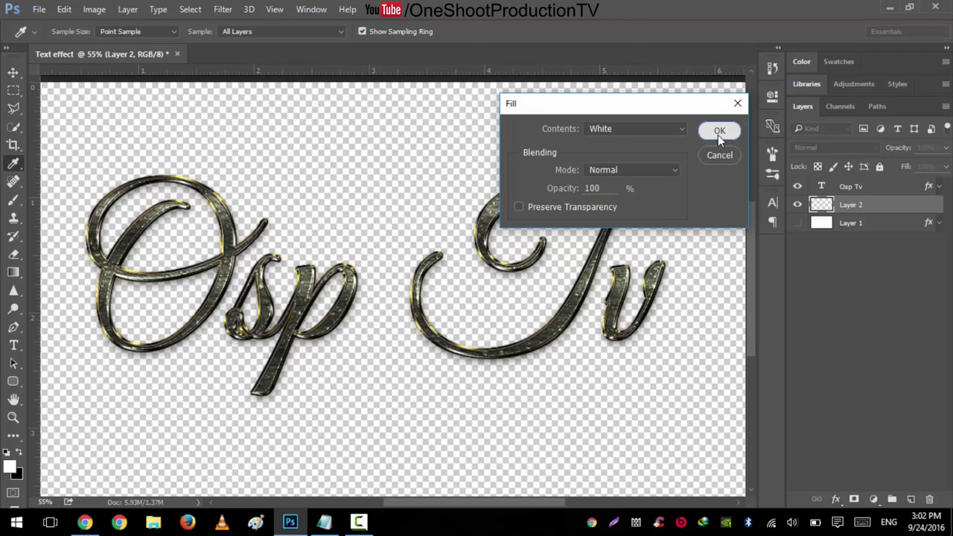
pyautogui.click(719, 132)
# Step: Apply the saved dark damask background style to Layer 2
pyautogui.click(836, 499)
pyautogui.click(873, 337)
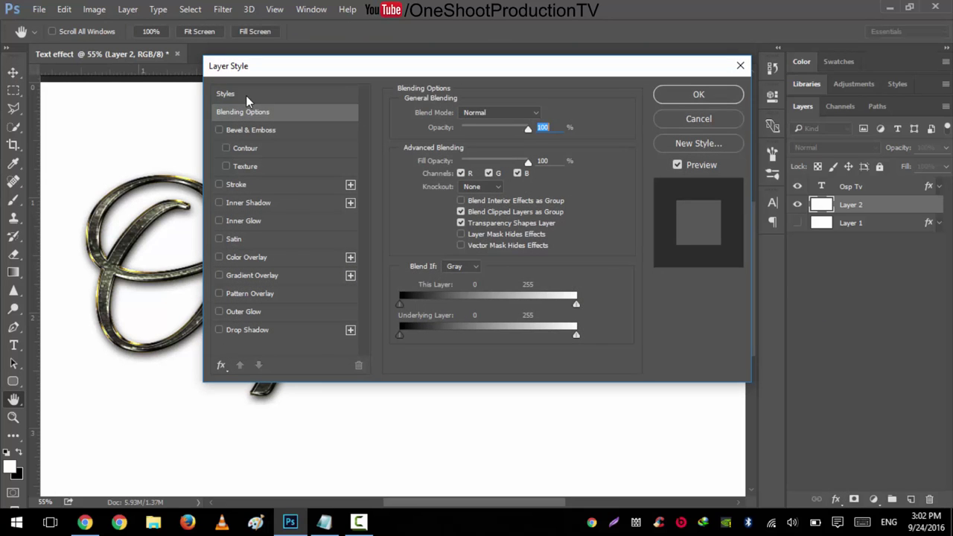
pyautogui.click(234, 94)
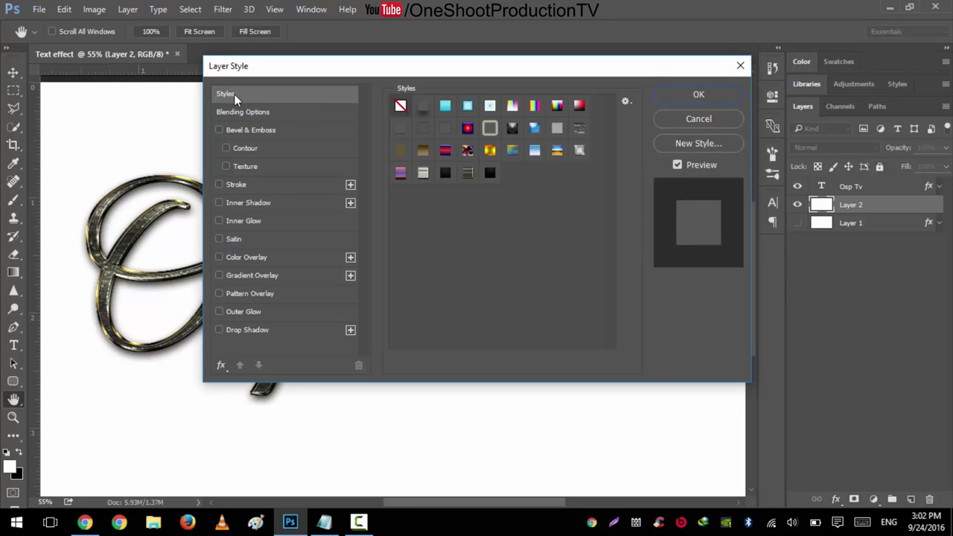
pyautogui.click(491, 176)
pyautogui.click(691, 97)
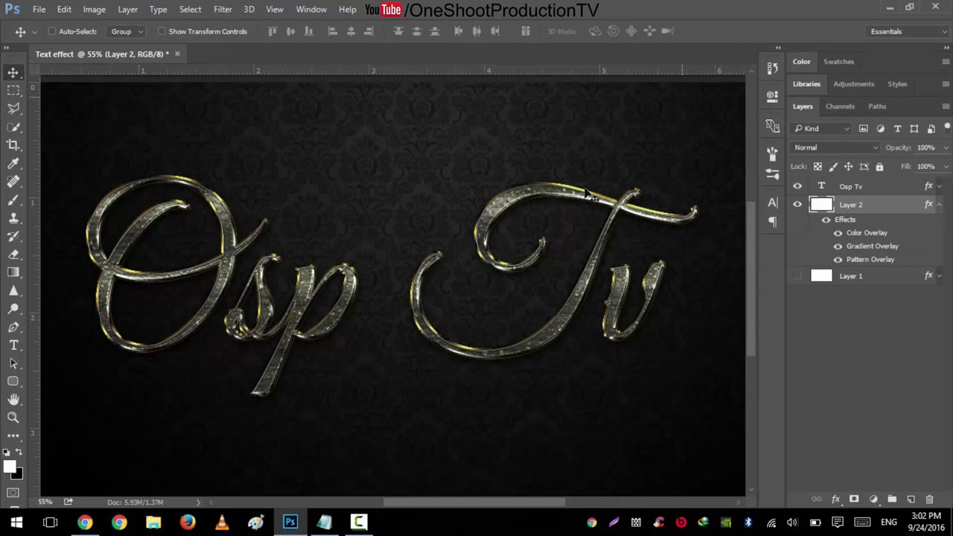
pyautogui.scroll(-2, 364, 212)
pyautogui.scroll(3, 365, 243)
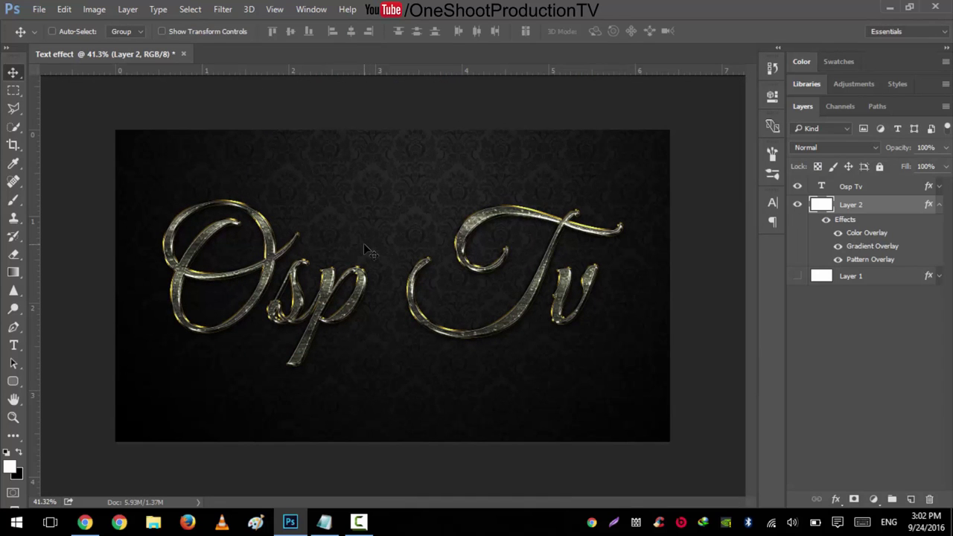